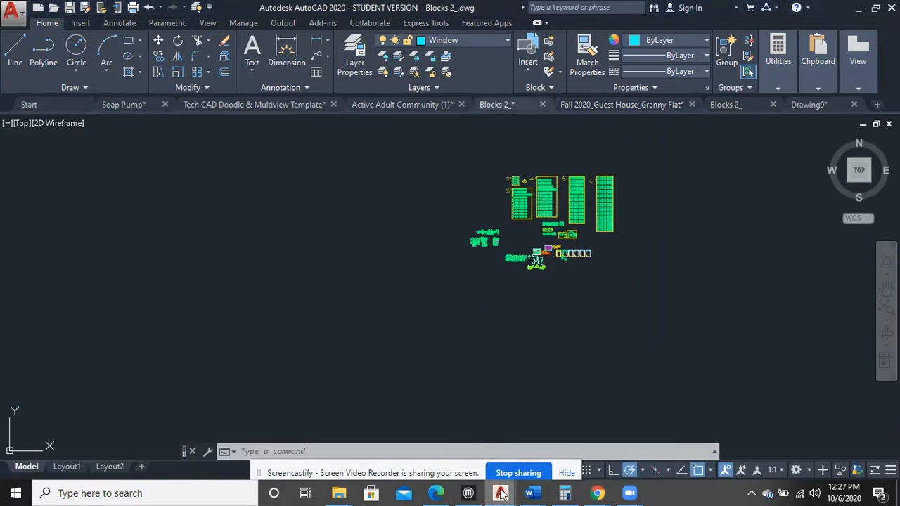
Switch to the Fall 2020_Guest House_Granny Flat drawing and examine the plain window outlines on the upper front elevation
{"action": "mouse_move", "coordinate": [502, 486]}
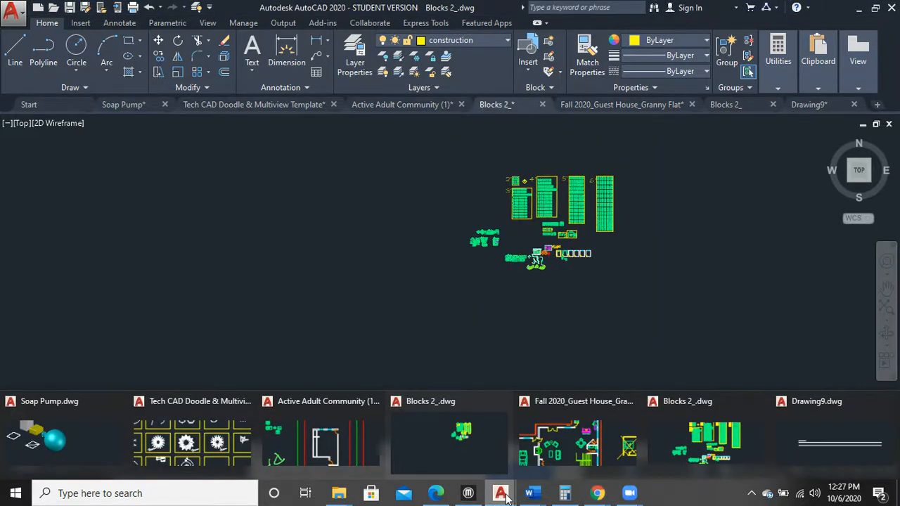
{"action": "left_click", "coordinate": [556, 446]}
{"action": "scroll", "coordinate": [635, 333], "scroll_direction": "down", "scroll_amount": 3}
{"action": "middle_click_drag", "start_coordinate": [662, 322], "coordinate": [402, 305]}
{"action": "mouse_move", "coordinate": [844, 295]}
{"action": "middle_mouse_down"}
{"action": "mouse_move", "coordinate": [623, 288]}
{"action": "mouse_move", "coordinate": [641, 288]}
{"action": "mouse_move", "coordinate": [358, 191]}
{"action": "middle_mouse_up"}
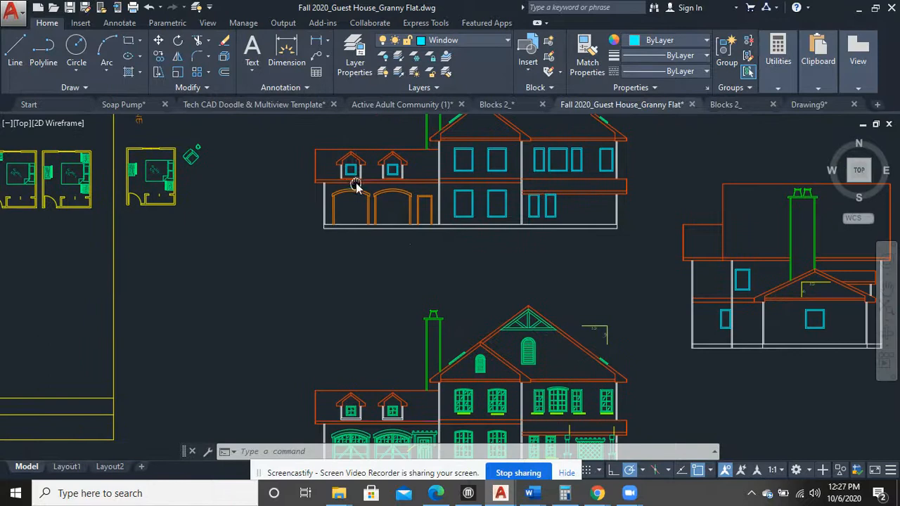
{"action": "scroll", "coordinate": [549, 288], "scroll_direction": "up", "scroll_amount": 5}
{"action": "scroll", "coordinate": [520, 264], "scroll_direction": "up", "scroll_amount": 2}
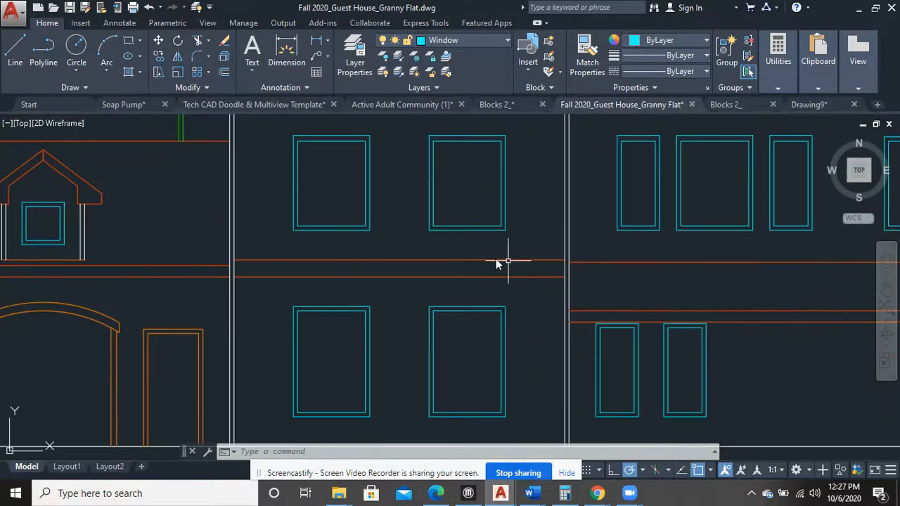
Examine the detailed window blocks and their size labels on the lower front elevation, comparing them with the rest of the house drawings
{"action": "scroll", "coordinate": [474, 204], "scroll_direction": "down", "scroll_amount": 8}
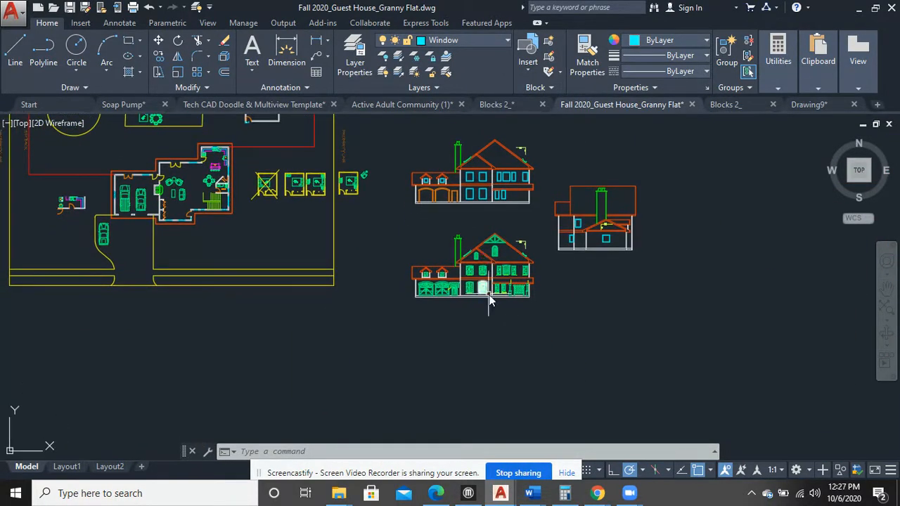
{"action": "scroll", "coordinate": [485, 294], "scroll_direction": "up", "scroll_amount": 5}
{"action": "scroll", "coordinate": [468, 243], "scroll_direction": "up", "scroll_amount": 3}
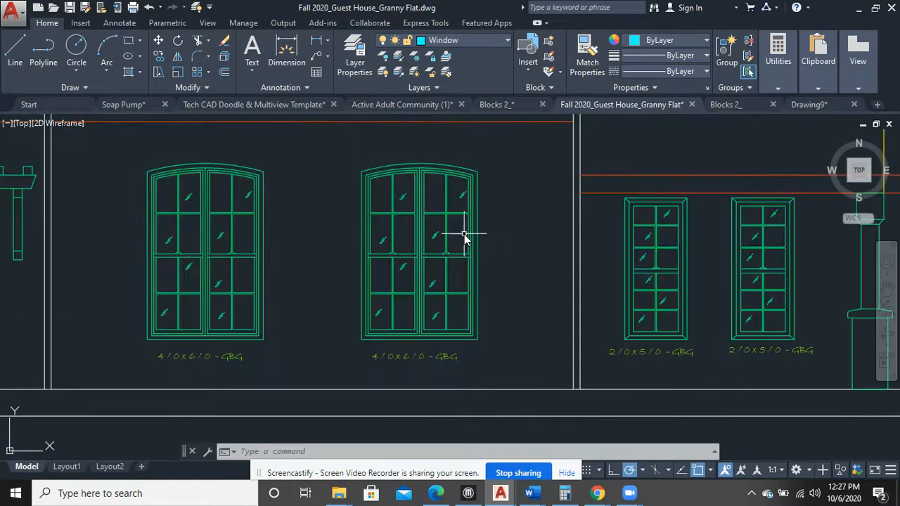
{"action": "scroll", "coordinate": [466, 237], "scroll_direction": "down", "scroll_amount": 6}
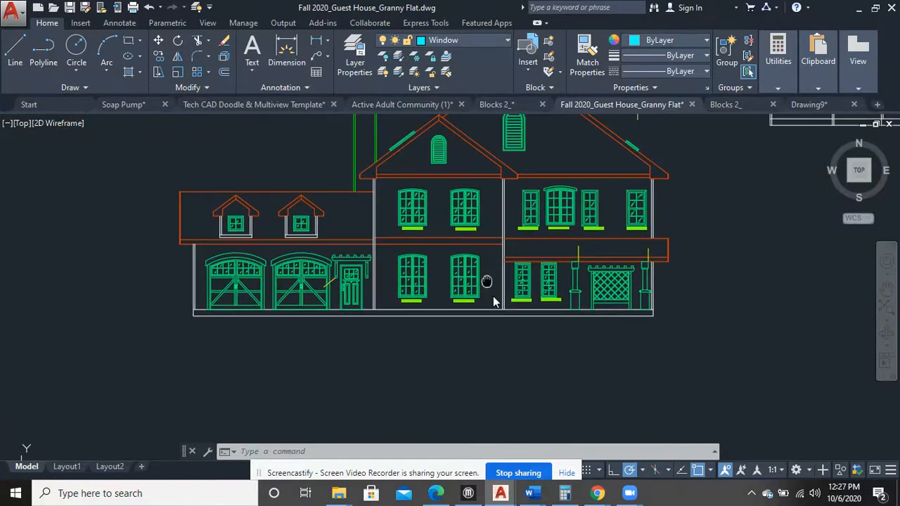
{"action": "scroll", "coordinate": [401, 308], "scroll_direction": "down", "scroll_amount": 8}
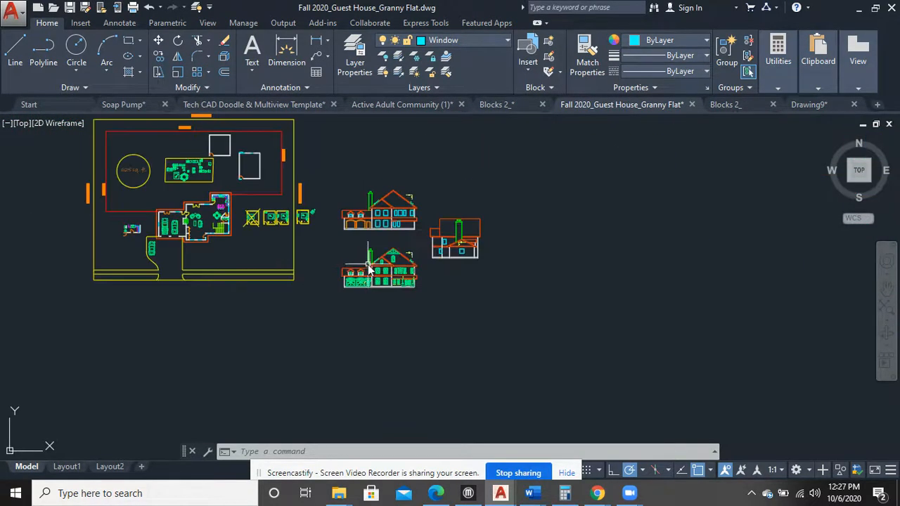
Switch to Chrome and run a Google image search for "architectural door block" in a new tab
{"action": "mouse_move", "coordinate": [500, 493]}
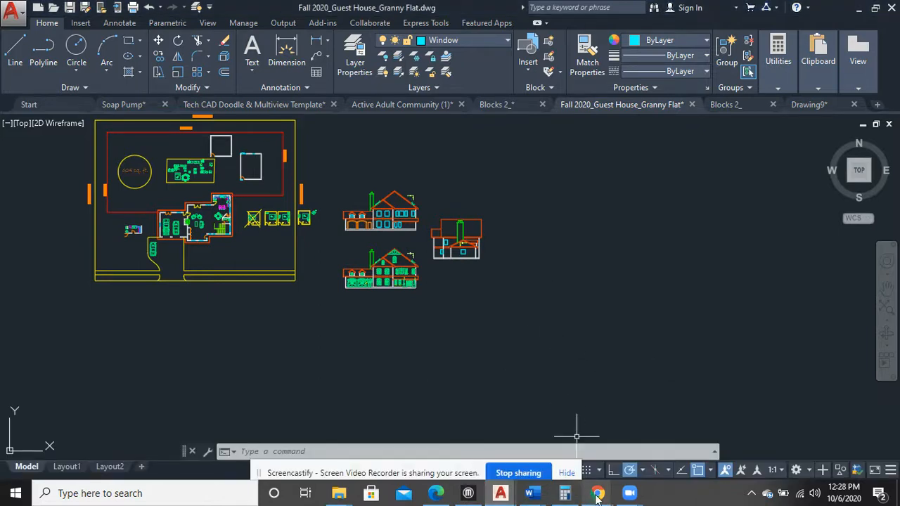
{"action": "mouse_move", "coordinate": [597, 495]}
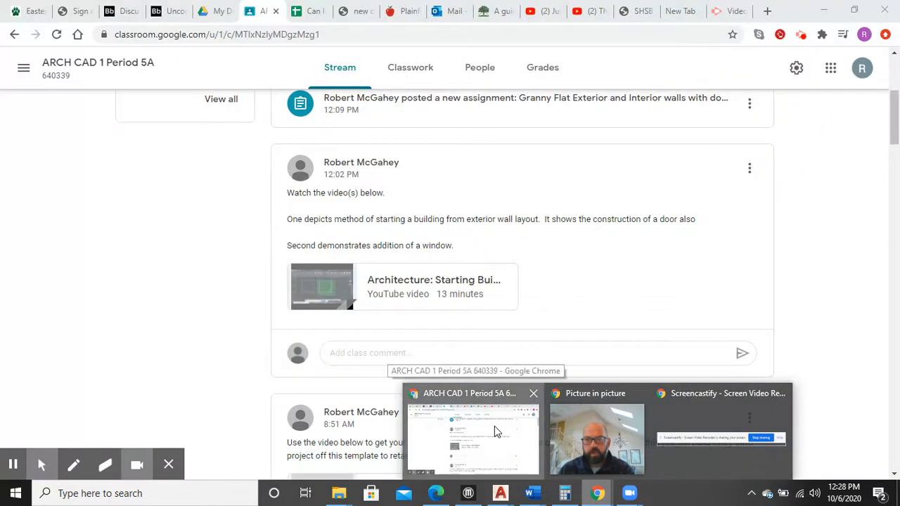
{"action": "left_click", "coordinate": [494, 426]}
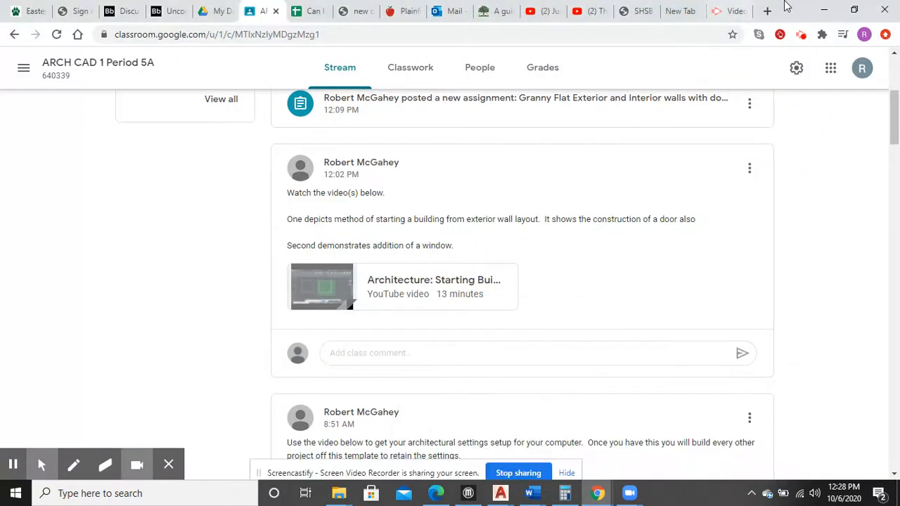
{"action": "left_click", "coordinate": [767, 11]}
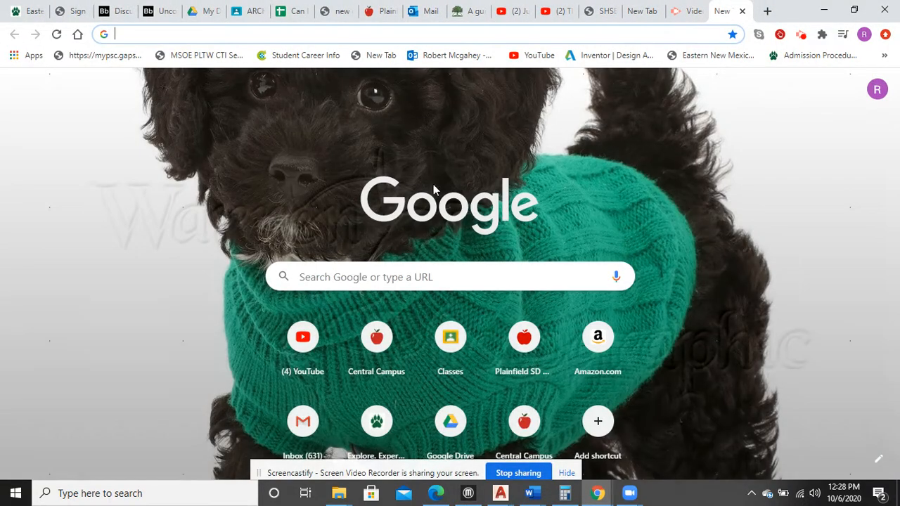
{"action": "type", "text": "arc"}
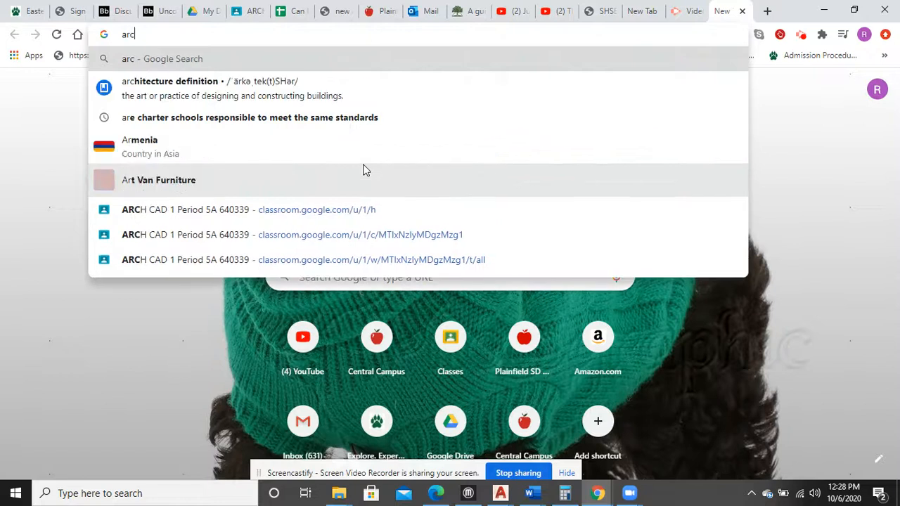
{"action": "type", "text": "hitectural "}
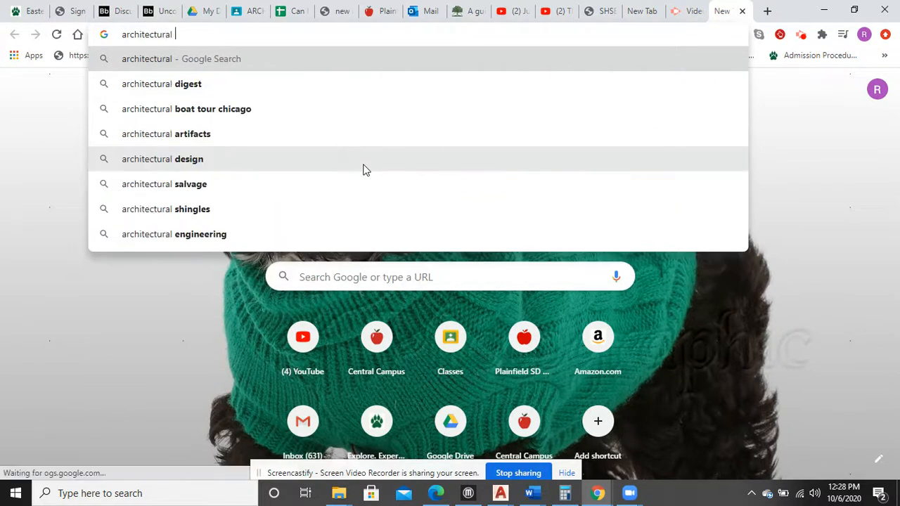
{"action": "type", "text": "door block"}
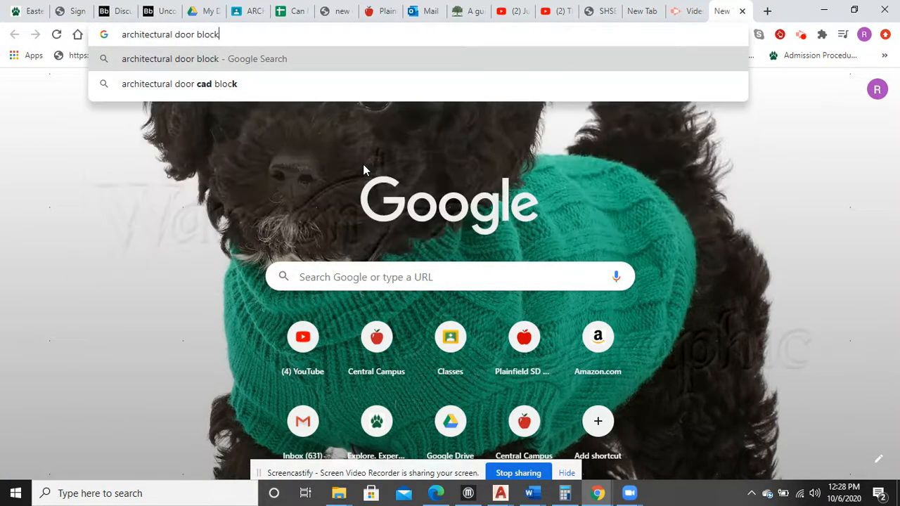
{"action": "key", "text": "Return"}
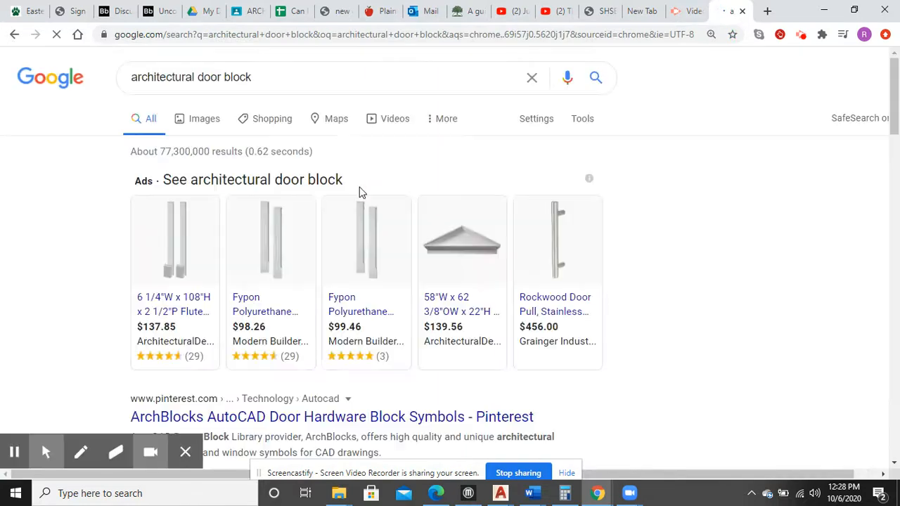
{"action": "left_click", "coordinate": [194, 118]}
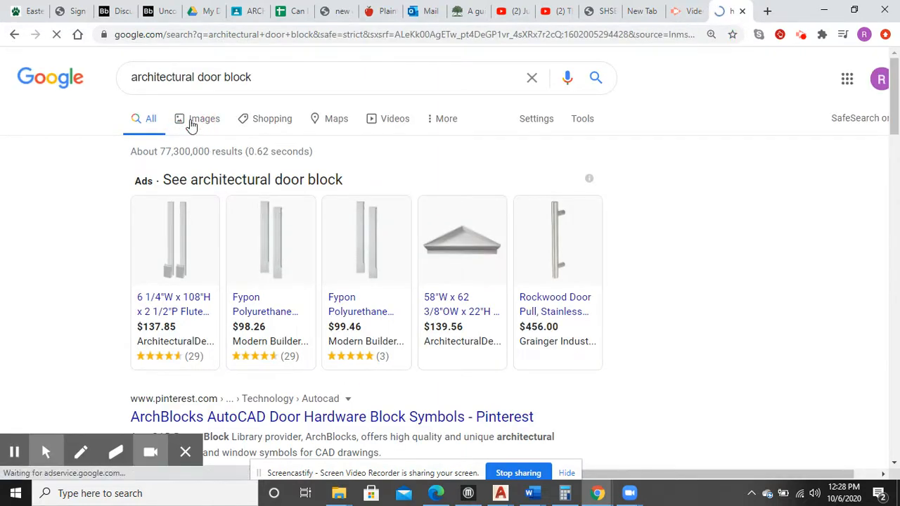
Browse the image results for door blocks, from the Door Plan 02 image to the door and window dimension labels
{"action": "scroll", "coordinate": [509, 217], "scroll_direction": "down", "scroll_amount": 4}
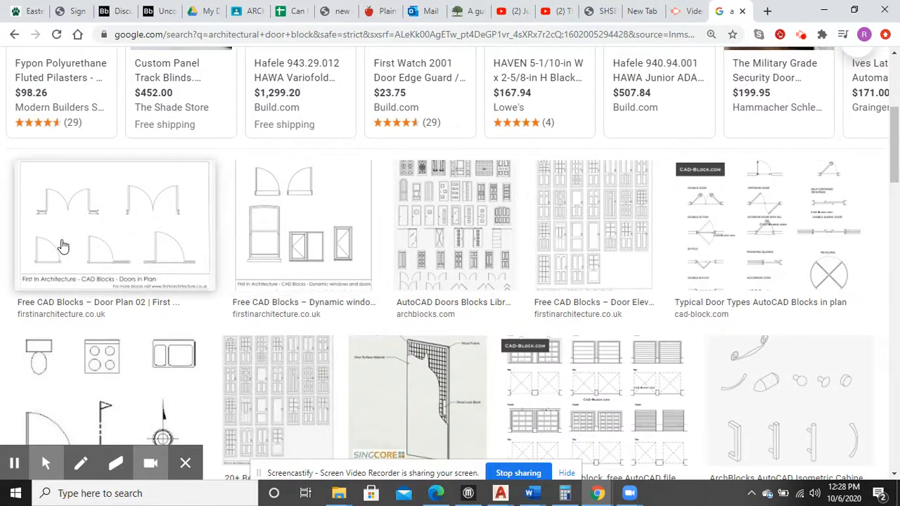
{"action": "scroll", "coordinate": [63, 242], "scroll_direction": "down", "scroll_amount": 1}
{"action": "left_click", "coordinate": [135, 157]}
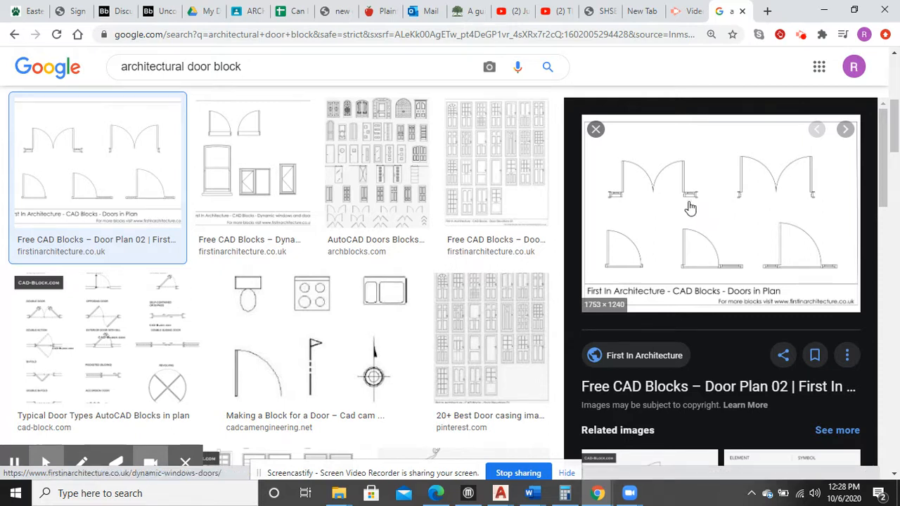
{"action": "key", "text": "Right"}
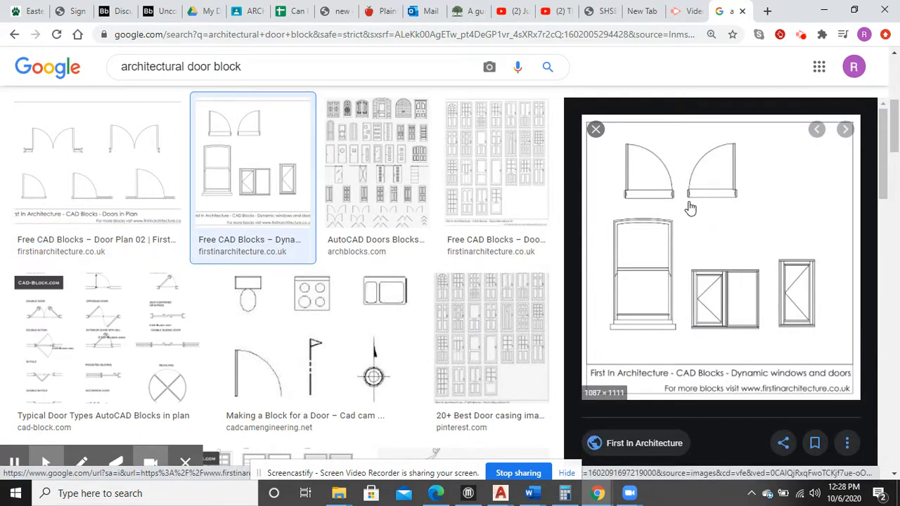
{"action": "key", "text": "Right"}
{"action": "key", "text": "Right"}
{"action": "key", "text": "Right"}
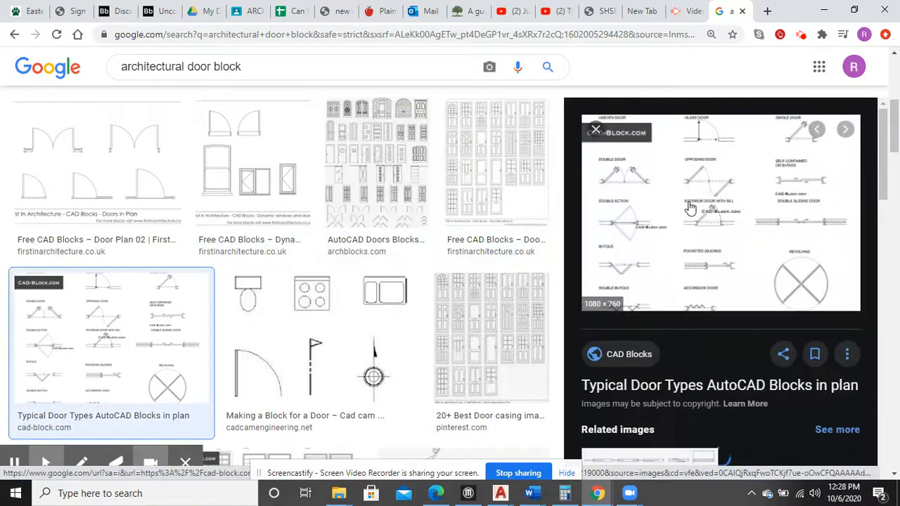
{"action": "key", "text": "Right"}
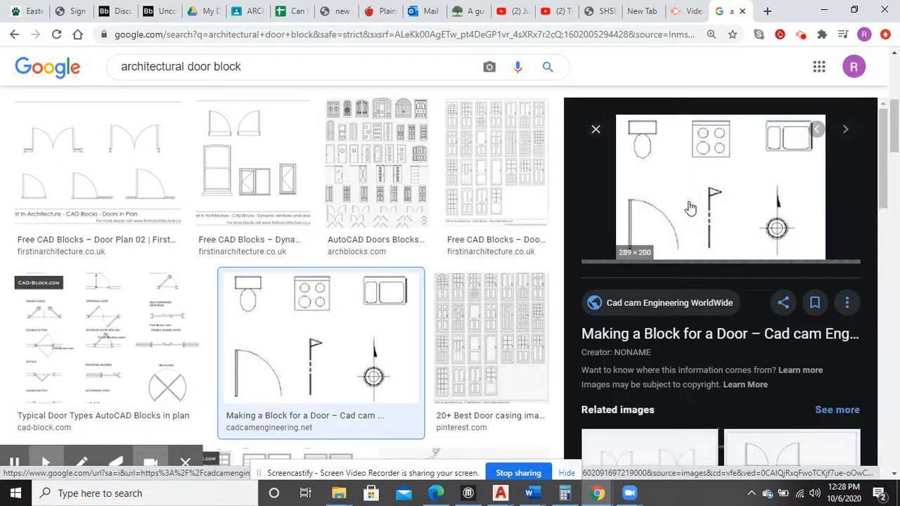
{"action": "key", "text": "Right"}
{"action": "key", "text": "Right"}
{"action": "key", "text": "Right"}
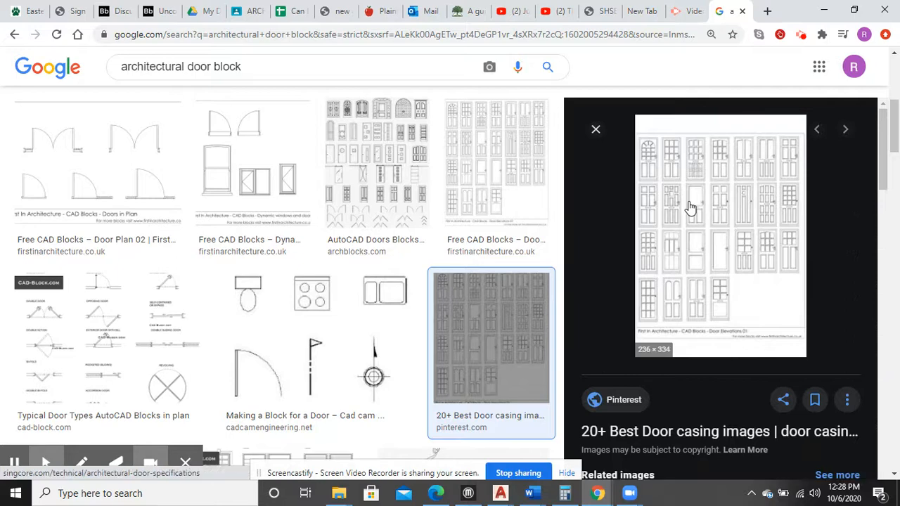
{"action": "key", "text": "Right"}
{"action": "key", "text": "Right"}
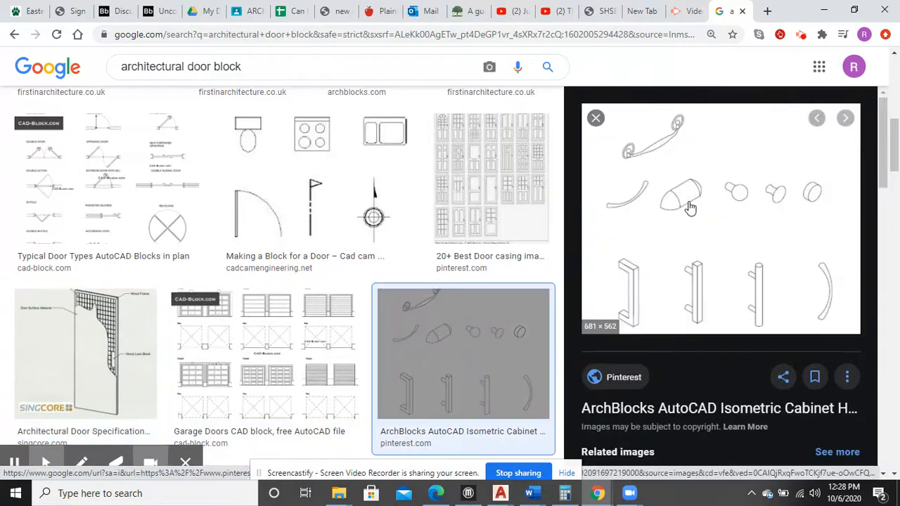
{"action": "key", "text": "Right"}
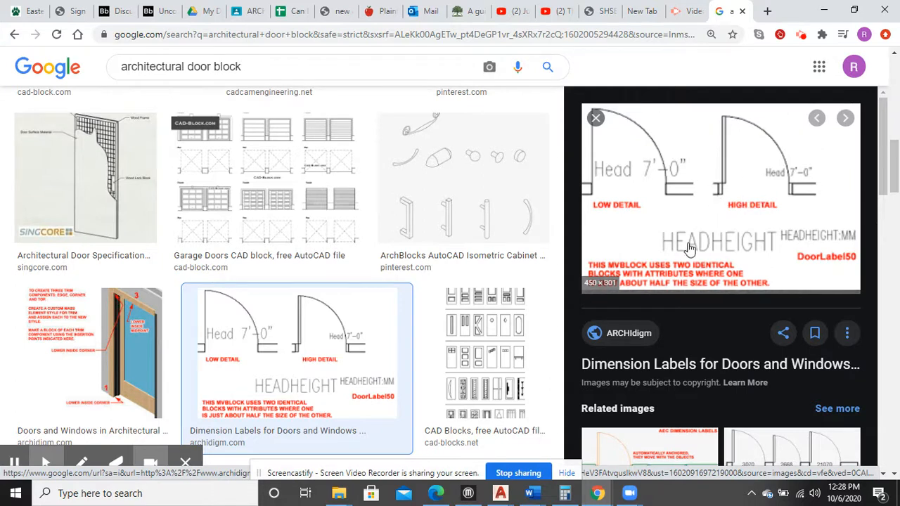
Return to the Fall 2020_Guest House_Granny Flat drawing in AutoCAD and examine the upper wall of the room without windows
{"action": "mouse_move", "coordinate": [569, 498]}
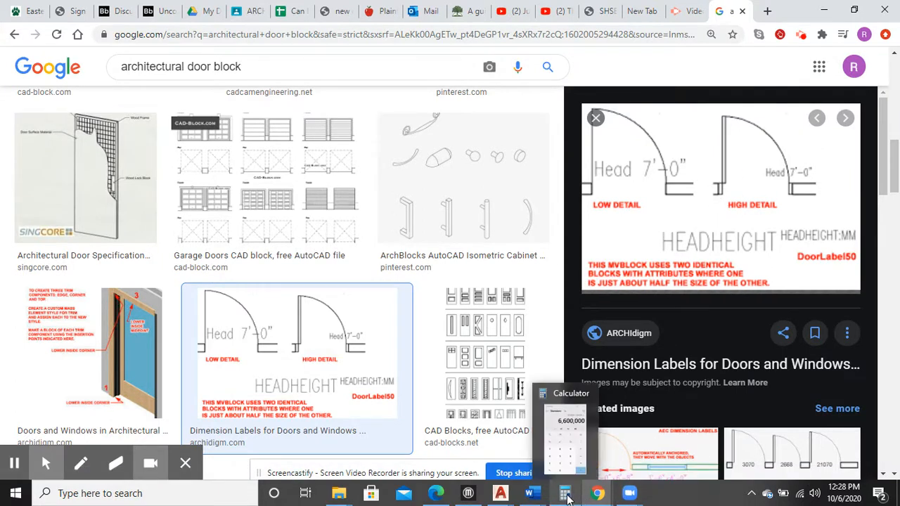
{"action": "mouse_move", "coordinate": [596, 496]}
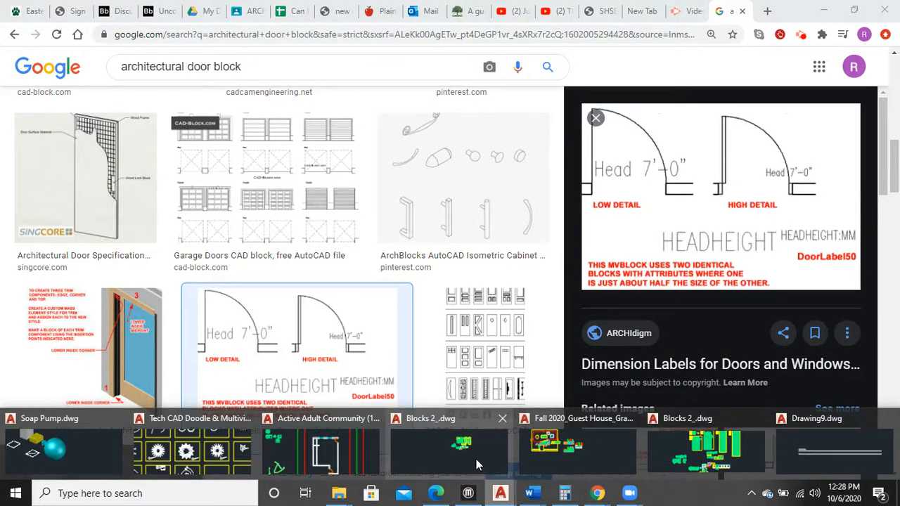
{"action": "left_click", "coordinate": [555, 443]}
{"action": "middle_click_drag", "start_coordinate": [239, 239], "coordinate": [555, 443]}
{"action": "scroll", "coordinate": [513, 346], "scroll_direction": "up", "scroll_amount": 5}
{"action": "middle_click_drag", "start_coordinate": [470, 290], "coordinate": [494, 328]}
{"action": "scroll", "coordinate": [470, 239], "scroll_direction": "up", "scroll_amount": 3}
{"action": "middle_click_drag", "start_coordinate": [482, 251], "coordinate": [391, 258]}
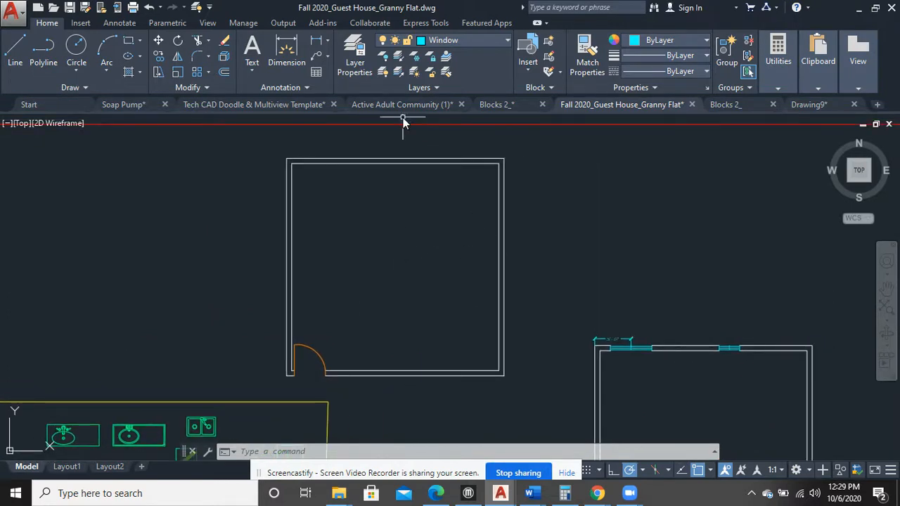
{"action": "mouse_move", "coordinate": [397, 217]}
{"action": "middle_mouse_down"}
{"action": "mouse_move", "coordinate": [481, 225]}
{"action": "mouse_move", "coordinate": [483, 235]}
{"action": "middle_mouse_up"}
{"action": "scroll", "coordinate": [444, 214], "scroll_direction": "up", "scroll_amount": 2}
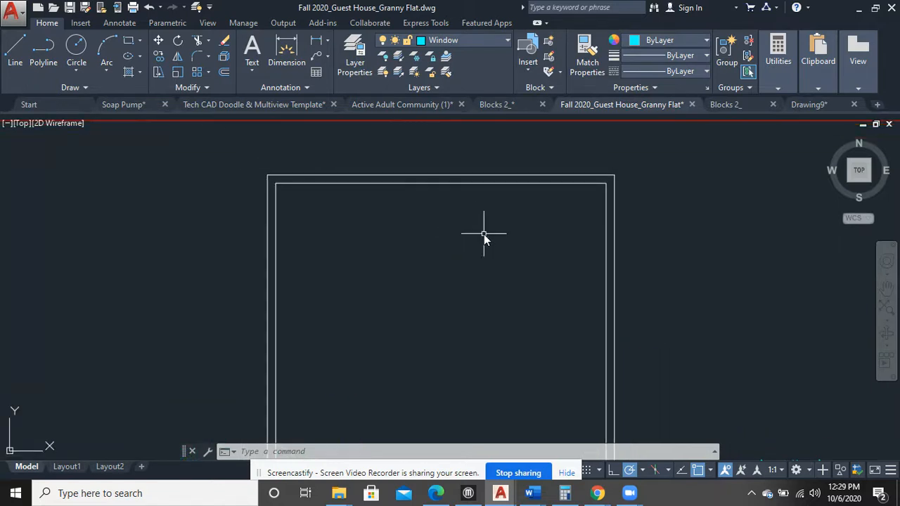
Draw a rectangle across both lines of the room's upper wall as a rough window outline
{"action": "left_click", "coordinate": [128, 42]}
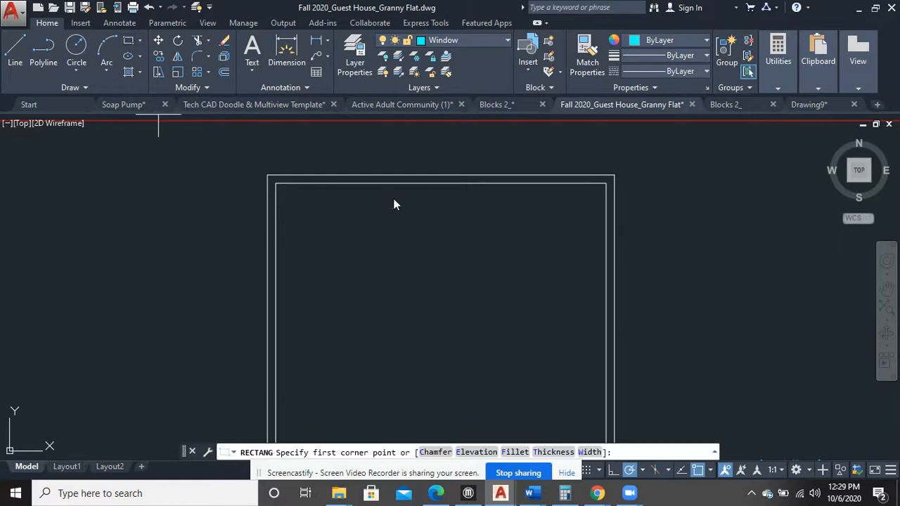
{"action": "scroll", "coordinate": [412, 176], "scroll_direction": "up", "scroll_amount": 4}
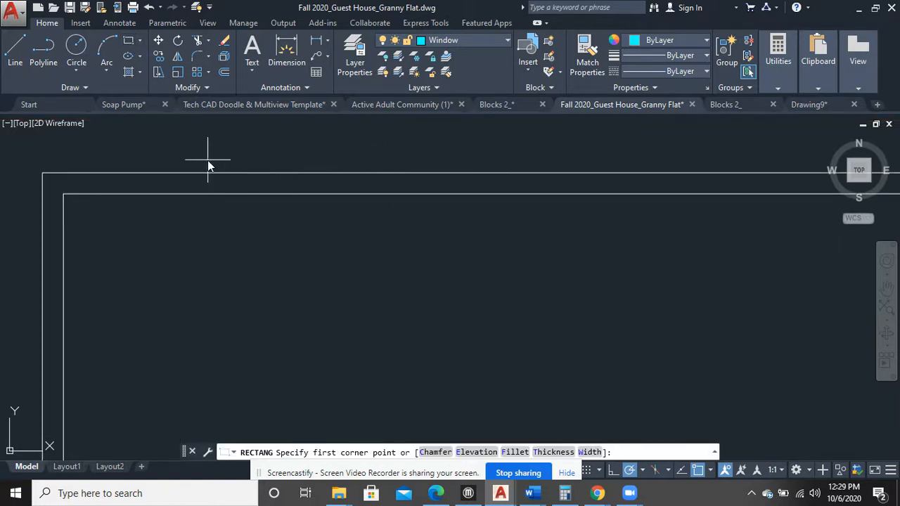
{"action": "left_click", "coordinate": [258, 163]}
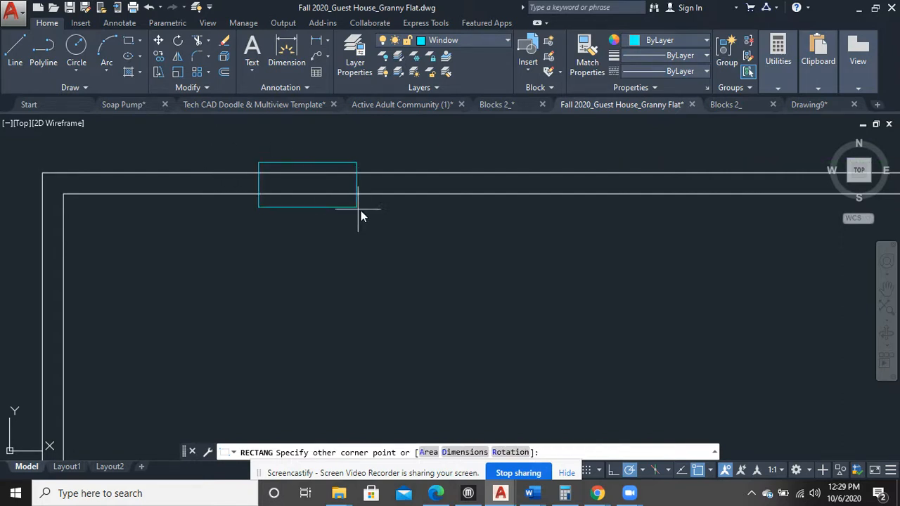
{"action": "left_click", "coordinate": [407, 204]}
{"action": "scroll", "coordinate": [372, 345], "scroll_direction": "down", "scroll_amount": 5}
{"action": "middle_click_drag", "start_coordinate": [368, 367], "coordinate": [396, 291]}
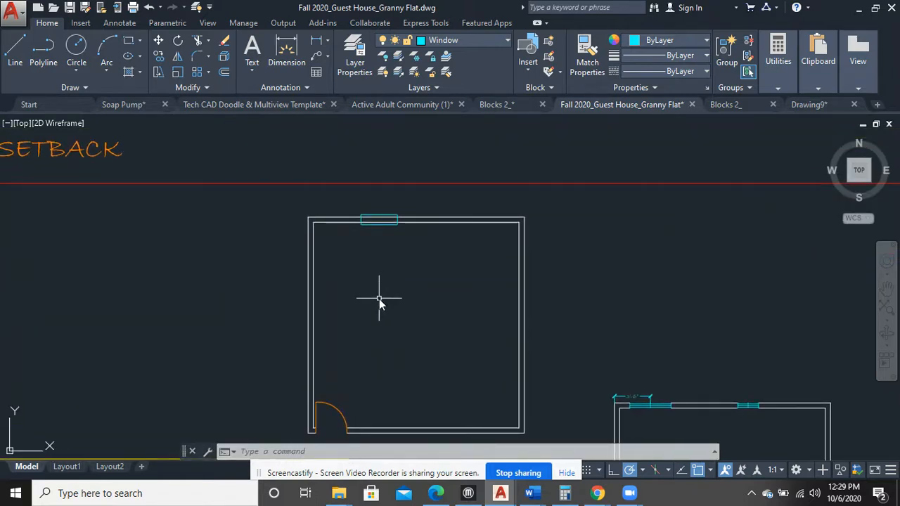
Erase the rough rectangle from the room's upper wall
{"action": "scroll", "coordinate": [406, 253], "scroll_direction": "up", "scroll_amount": 5}
{"action": "middle_click_drag", "start_coordinate": [343, 185], "coordinate": [410, 306]}
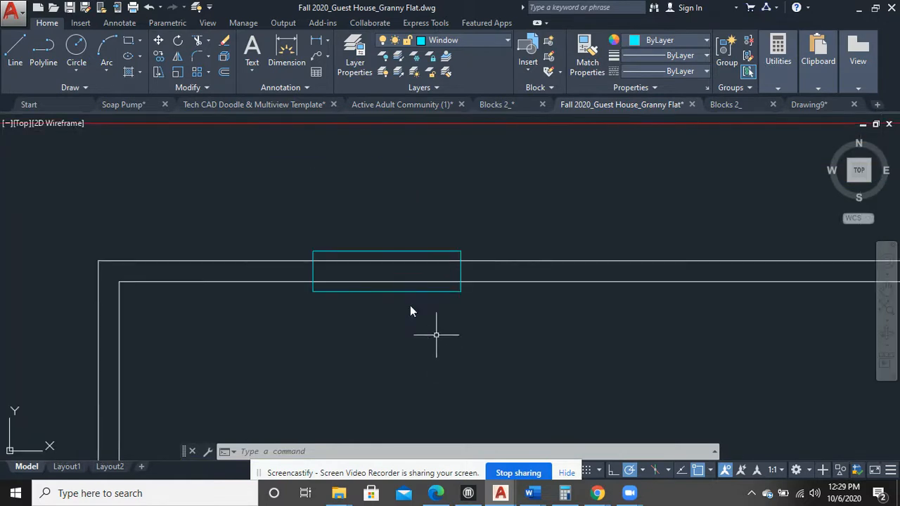
{"action": "left_click", "coordinate": [417, 291]}
{"action": "type", "text": "e"}
{"action": "key", "text": "Return"}
{"action": "scroll", "coordinate": [608, 301], "scroll_direction": "down", "scroll_amount": 4}
{"action": "middle_click_drag", "start_coordinate": [575, 279], "coordinate": [400, 207]}
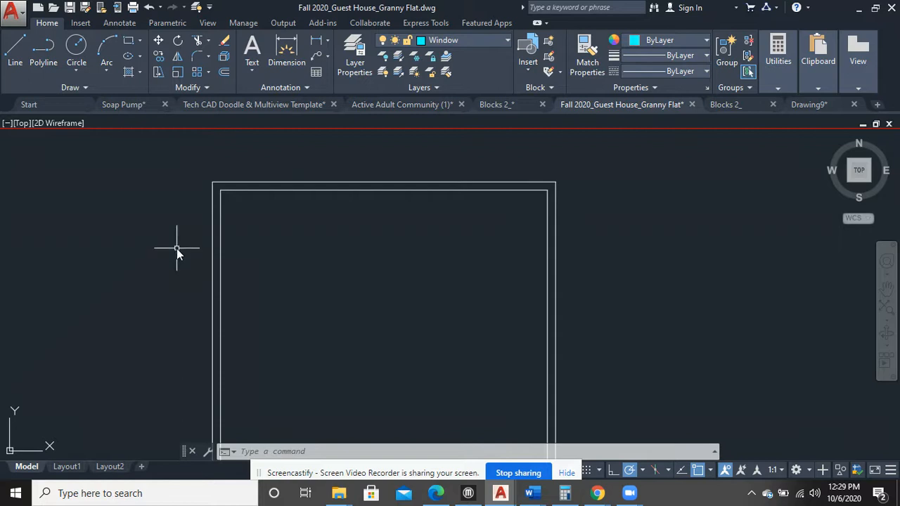
Save the guest house drawing
{"action": "left_click", "coordinate": [69, 7]}
{"action": "middle_click_drag", "start_coordinate": [406, 253], "coordinate": [427, 285]}
{"action": "scroll", "coordinate": [422, 275], "scroll_direction": "up", "scroll_amount": 2}
{"action": "middle_click_drag", "start_coordinate": [438, 225], "coordinate": [405, 278]}
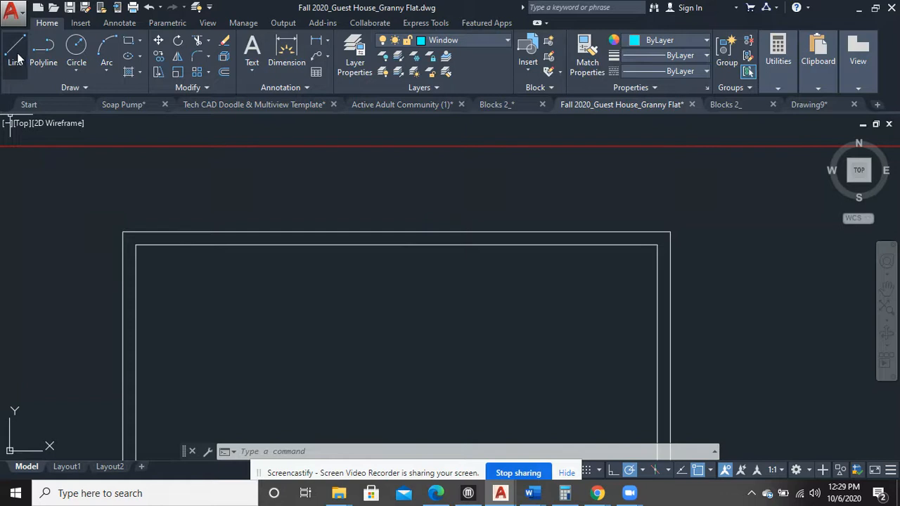
Draw a line on the Window layer across the thickness of the room's upper wall at its midpoint
{"action": "left_click", "coordinate": [489, 40]}
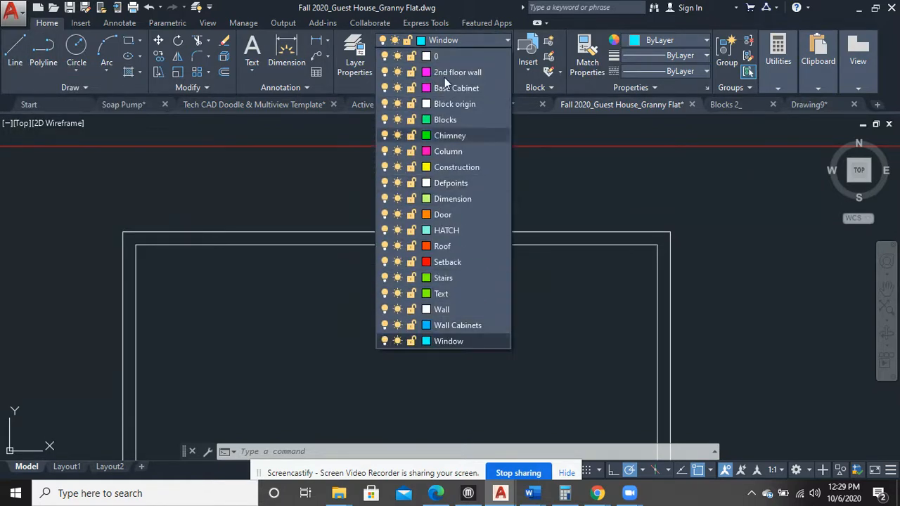
{"action": "left_click", "coordinate": [466, 40]}
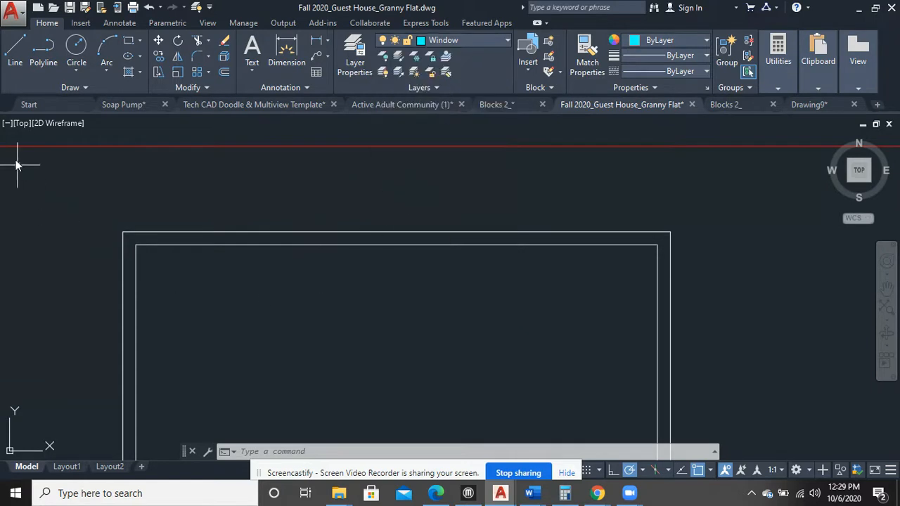
{"action": "left_click", "coordinate": [14, 52]}
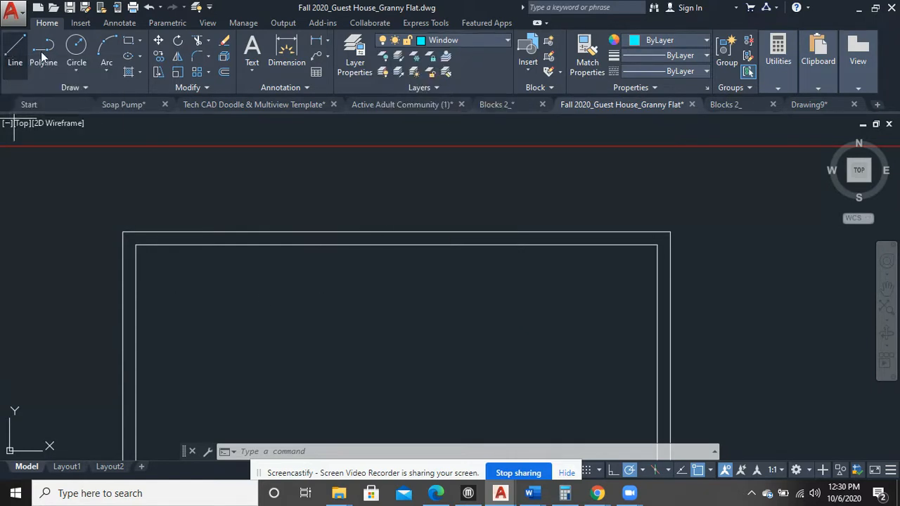
{"action": "left_click", "coordinate": [396, 245]}
{"action": "scroll", "coordinate": [395, 237], "scroll_direction": "up", "scroll_amount": 5}
{"action": "left_click", "coordinate": [375, 206]}
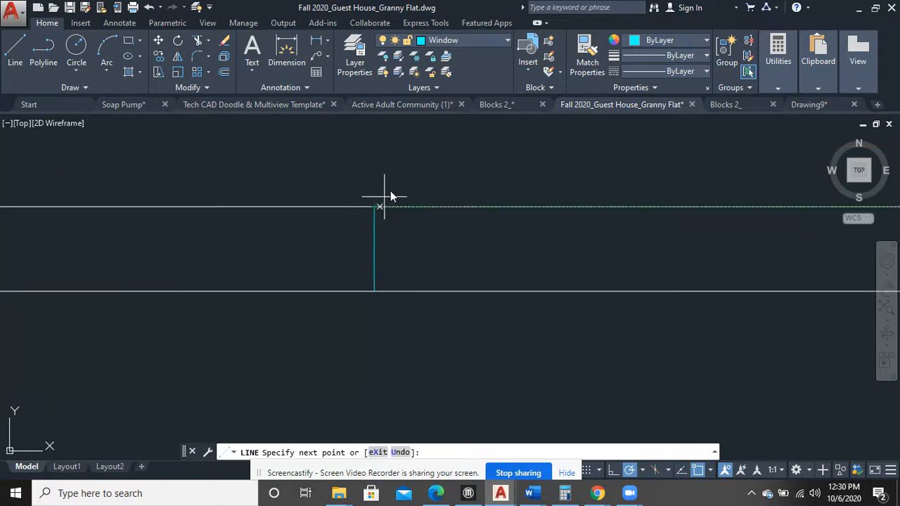
{"action": "right_click", "coordinate": [403, 195]}
{"action": "left_click", "coordinate": [411, 197]}
Offset the window's centre line 1'-6" to both sides to mark the ends of the window opening
{"action": "scroll", "coordinate": [417, 220], "scroll_direction": "down", "scroll_amount": 4}
{"action": "middle_click_drag", "start_coordinate": [431, 275], "coordinate": [492, 287]}
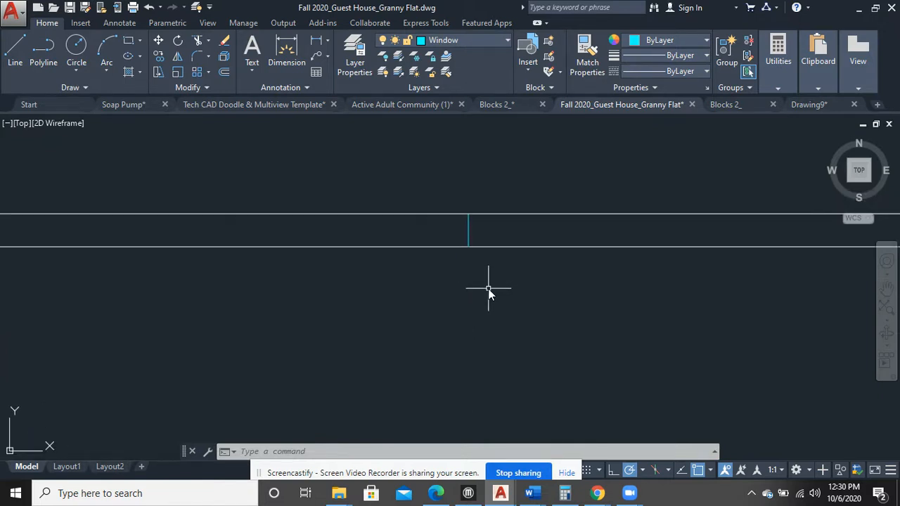
{"action": "scroll", "coordinate": [486, 247], "scroll_direction": "down", "scroll_amount": 4}
{"action": "scroll", "coordinate": [486, 249], "scroll_direction": "up", "scroll_amount": 4}
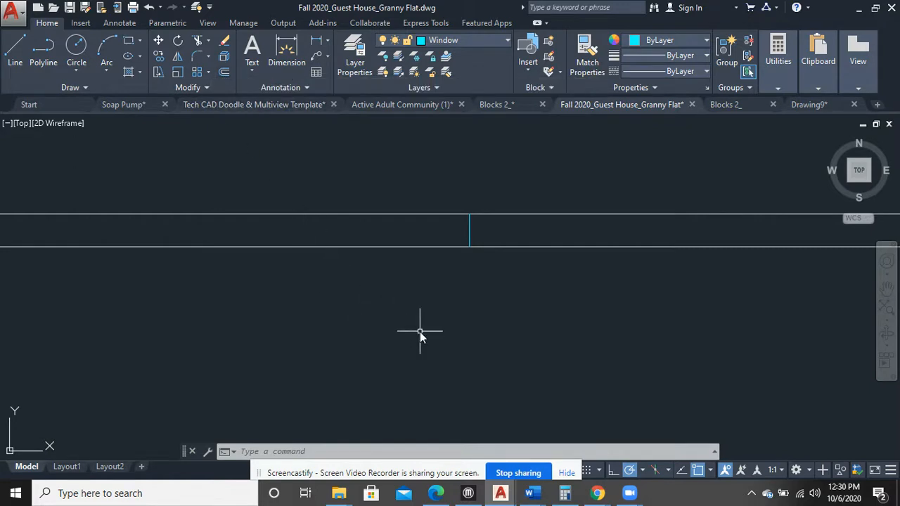
{"action": "type", "text": "o"}
{"action": "key", "text": "Return"}
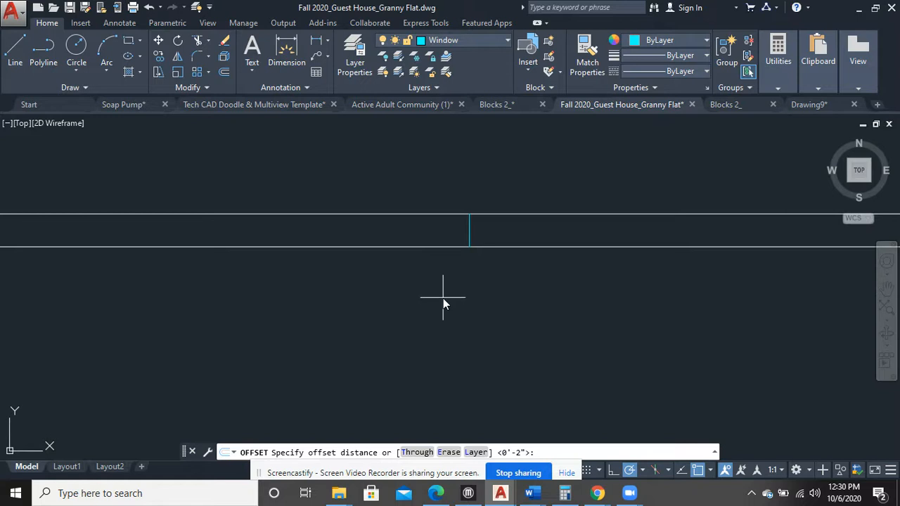
{"action": "key", "text": "Return"}
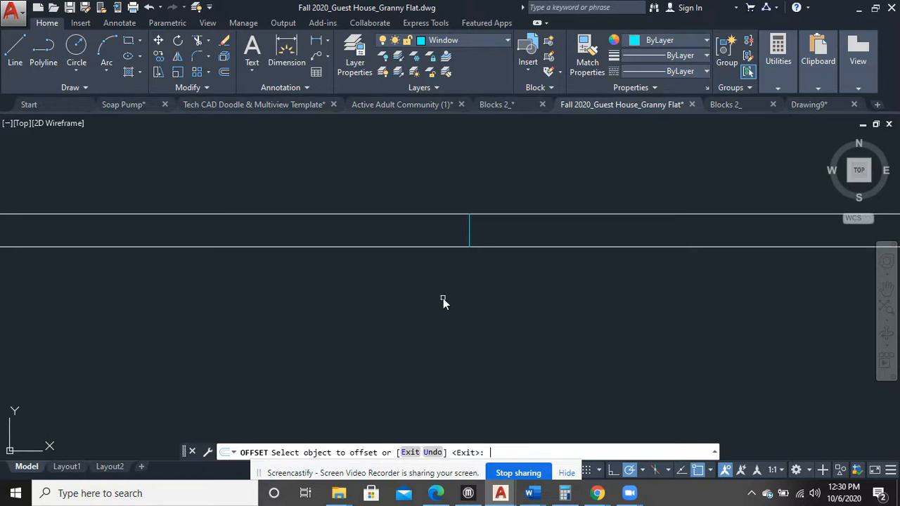
{"action": "left_click", "coordinate": [469, 235]}
{"action": "left_click", "coordinate": [613, 237]}
{"action": "left_click", "coordinate": [470, 239]}
{"action": "left_click", "coordinate": [215, 277]}
{"action": "right_click", "coordinate": [407, 271]}
{"action": "left_click", "coordinate": [460, 280]}
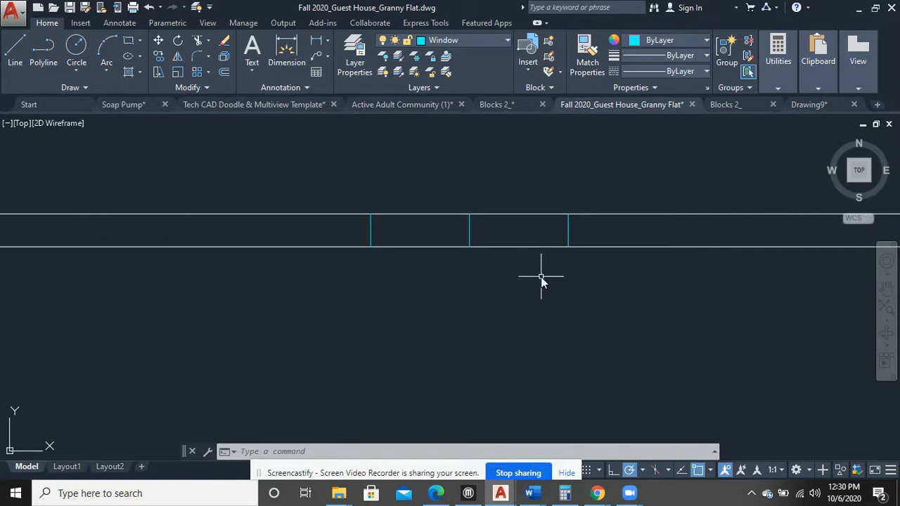
Trim both wall lines between the two end lines of the window opening
{"action": "type", "text": "r"}
{"action": "key", "text": "Return"}
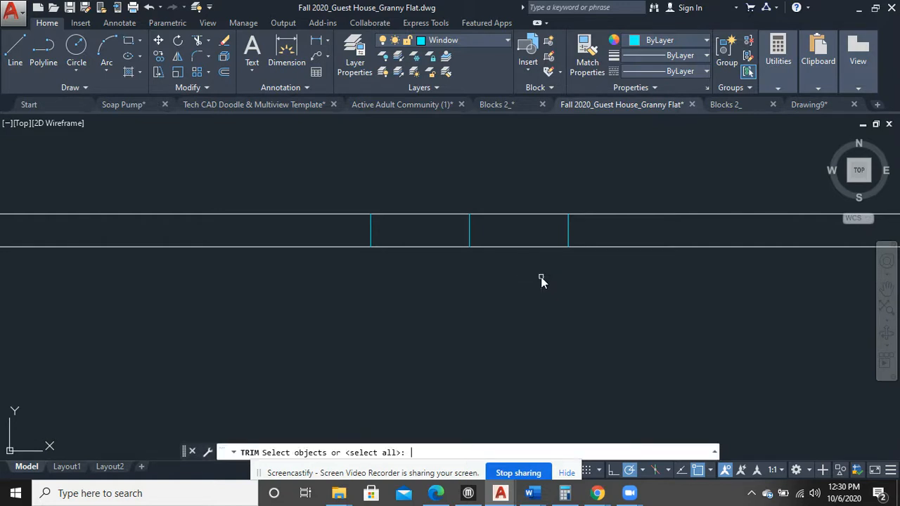
{"action": "key", "text": "Return"}
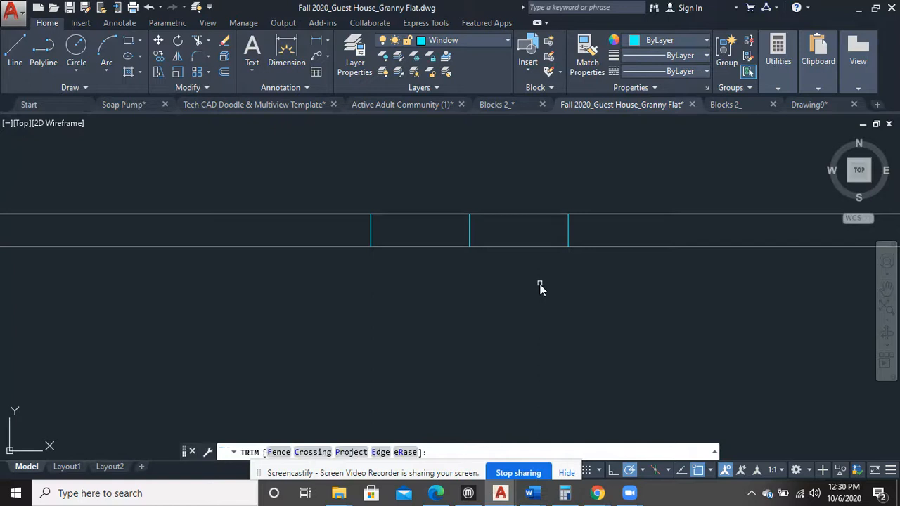
{"action": "left_click", "coordinate": [540, 296]}
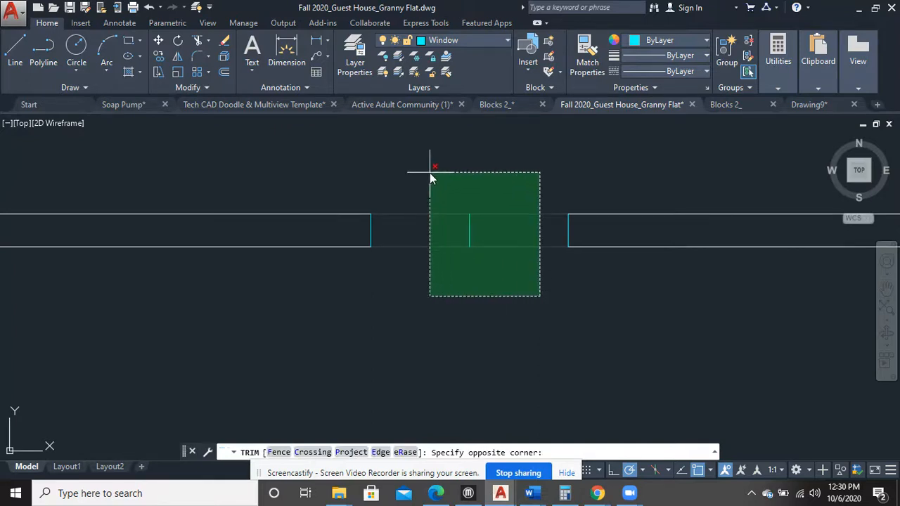
{"action": "left_click", "coordinate": [430, 173]}
{"action": "right_click", "coordinate": [505, 272]}
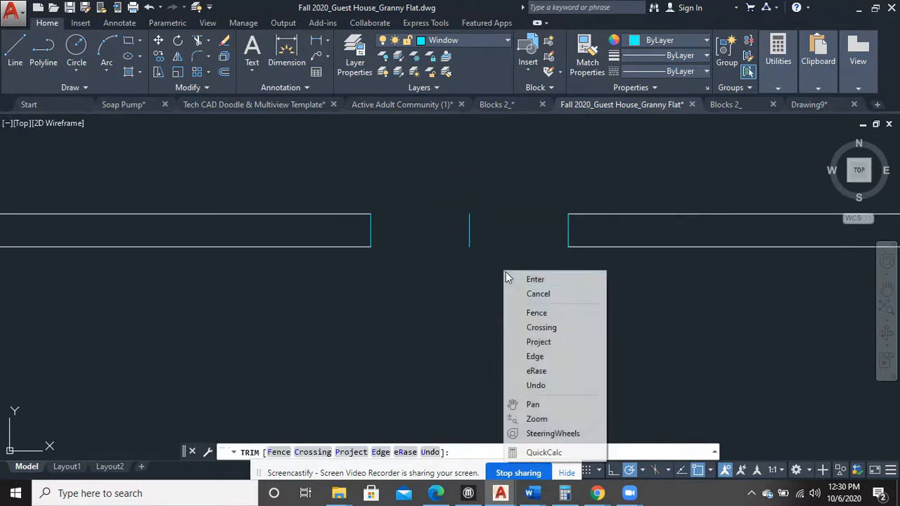
{"action": "left_click", "coordinate": [535, 280]}
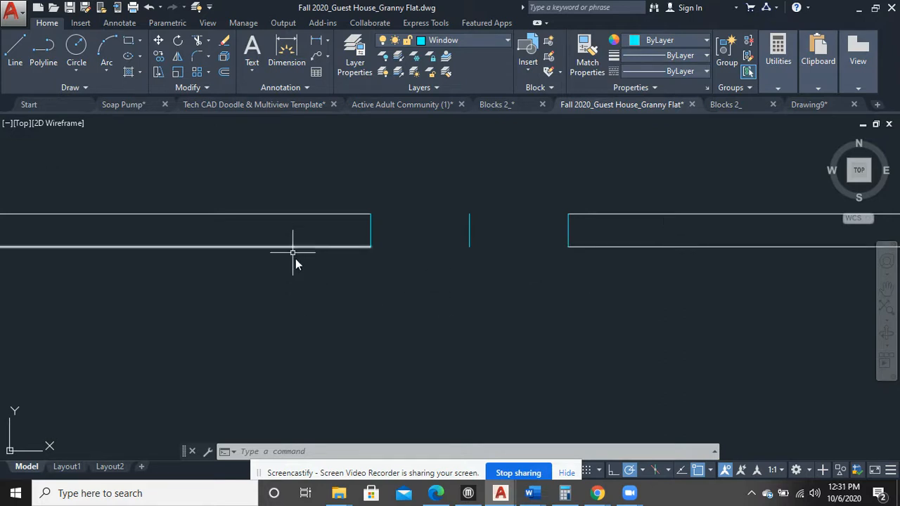
Draw a horizontal line across the window opening between the midpoints of its two end lines
{"action": "scroll", "coordinate": [471, 307], "scroll_direction": "up", "scroll_amount": 2}
{"action": "mouse_move", "coordinate": [516, 266]}
{"action": "middle_mouse_down"}
{"action": "mouse_move", "coordinate": [422, 358]}
{"action": "mouse_move", "coordinate": [422, 326]}
{"action": "middle_mouse_up"}
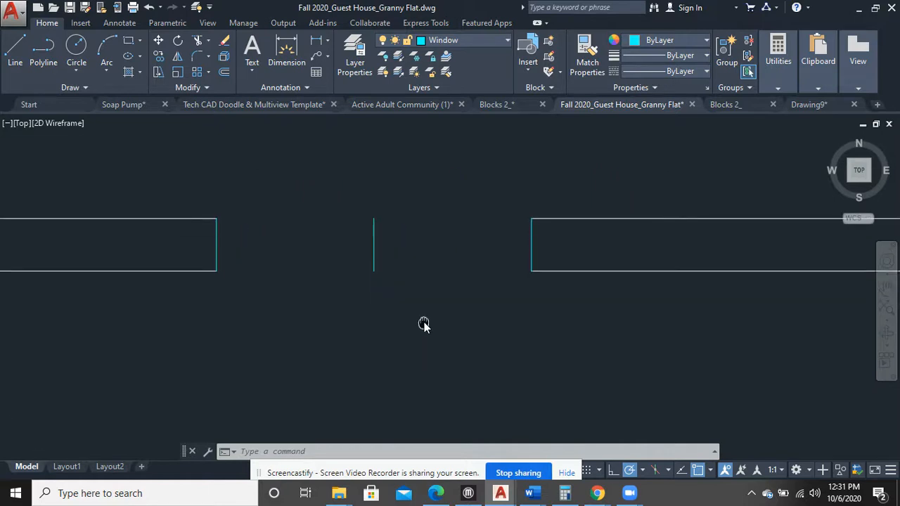
{"action": "left_click", "coordinate": [17, 47]}
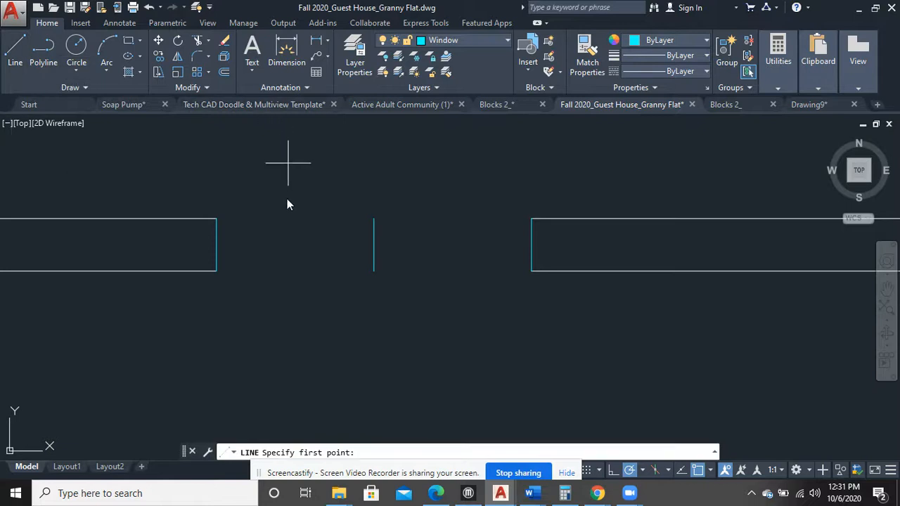
{"action": "left_click", "coordinate": [217, 246]}
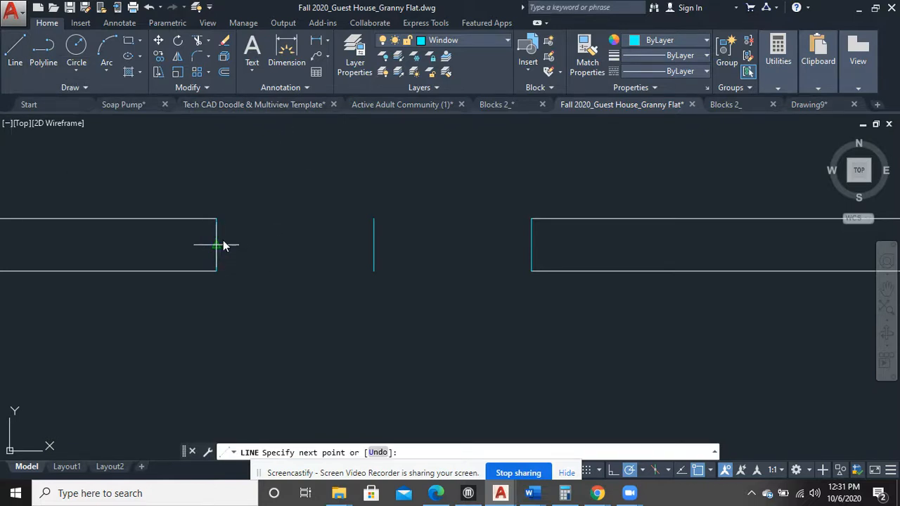
{"action": "left_click", "coordinate": [531, 248]}
{"action": "right_click", "coordinate": [509, 199]}
{"action": "left_click", "coordinate": [533, 201]}
{"action": "scroll", "coordinate": [537, 277], "scroll_direction": "up", "scroll_amount": 3}
{"action": "middle_click_drag", "start_coordinate": [534, 279], "coordinate": [569, 333]}
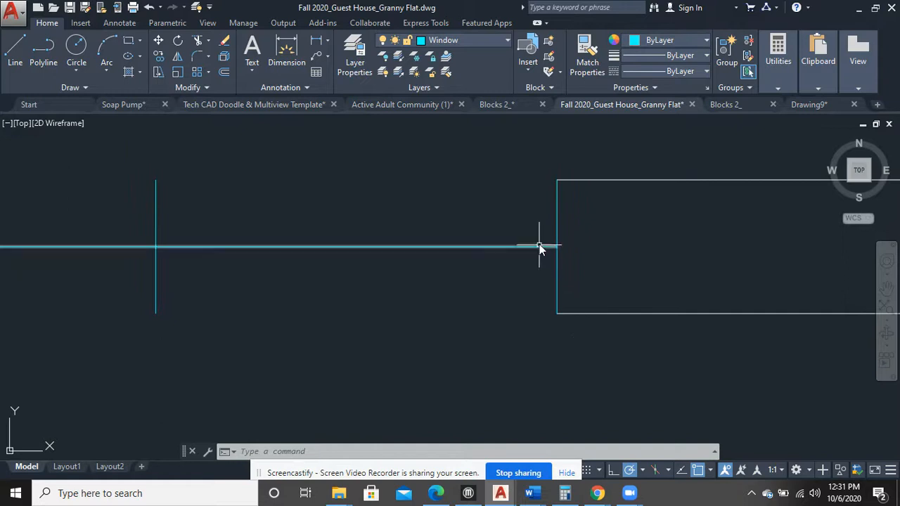
{"action": "mouse_move", "coordinate": [544, 194]}
{"action": "left_mouse_down"}
{"action": "mouse_move", "coordinate": [554, 194]}
{"action": "mouse_move", "coordinate": [542, 182]}
{"action": "mouse_move", "coordinate": [526, 195]}
{"action": "mouse_move", "coordinate": [547, 192]}
{"action": "mouse_move", "coordinate": [540, 182]}
{"action": "mouse_move", "coordinate": [525, 198]}
{"action": "left_mouse_up"}
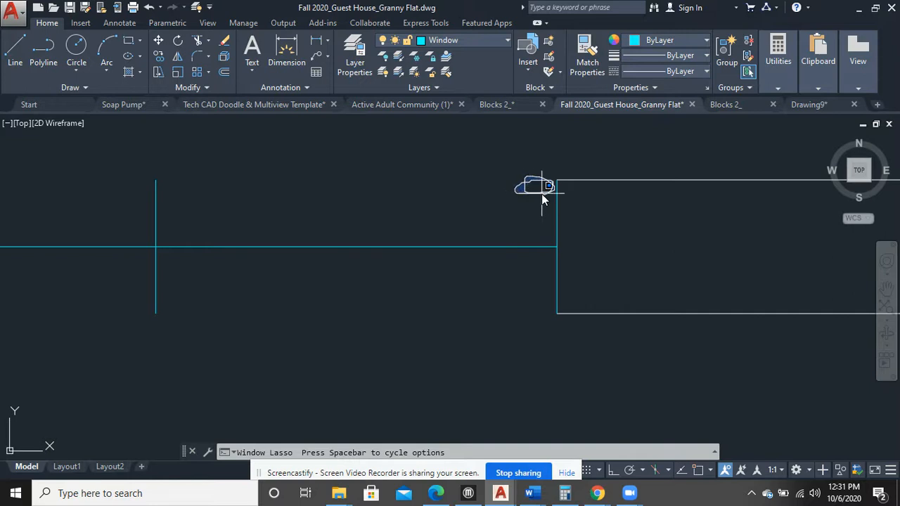
{"action": "left_click_drag", "start_coordinate": [541, 193], "coordinate": [542, 195]}
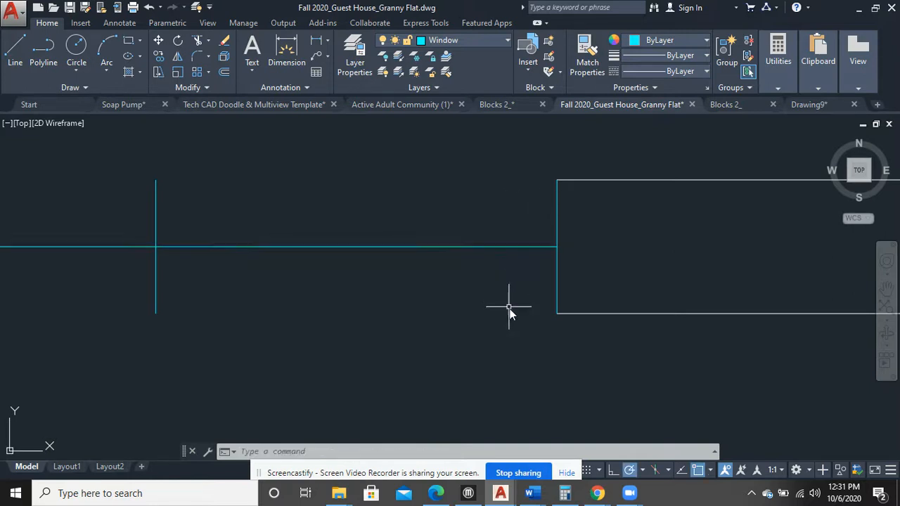
{"action": "mouse_move", "coordinate": [514, 315]}
{"action": "left_mouse_down"}
{"action": "mouse_move", "coordinate": [534, 315]}
{"action": "mouse_move", "coordinate": [532, 301]}
{"action": "mouse_move", "coordinate": [504, 301]}
{"action": "mouse_move", "coordinate": [504, 312]}
{"action": "left_mouse_up"}
Offset the window's horizontal middle line 2" above and below
{"action": "mouse_move", "coordinate": [366, 315]}
{"action": "middle_mouse_down"}
{"action": "mouse_move", "coordinate": [689, 297]}
{"action": "mouse_move", "coordinate": [617, 309]}
{"action": "middle_mouse_up"}
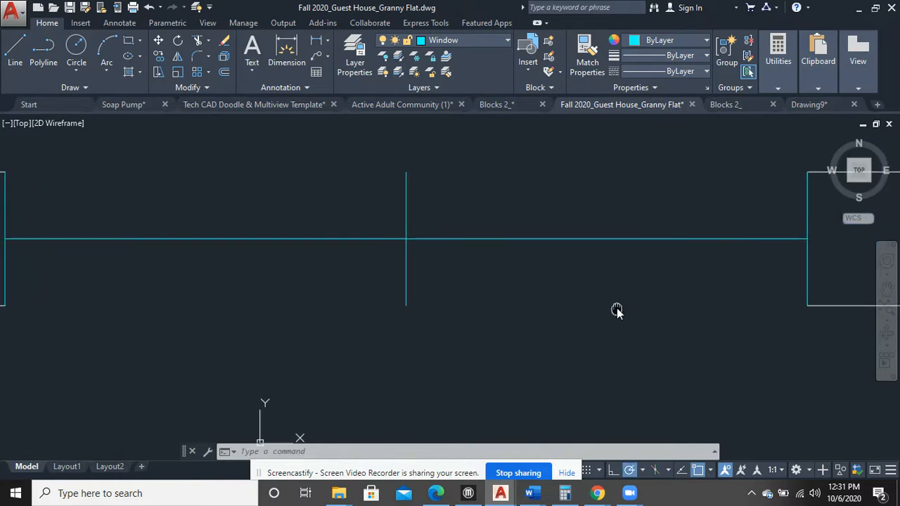
{"action": "scroll", "coordinate": [619, 312], "scroll_direction": "down", "scroll_amount": 2}
{"action": "type", "text": "o"}
{"action": "key", "text": "Return"}
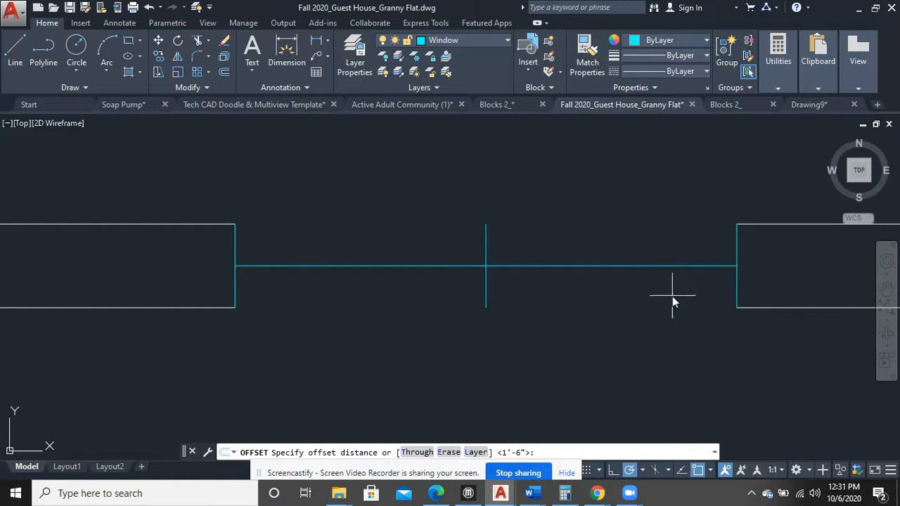
{"action": "type", "text": "2"}
{"action": "key", "text": "Return"}
{"action": "left_click", "coordinate": [673, 265]}
{"action": "left_click", "coordinate": [674, 228]}
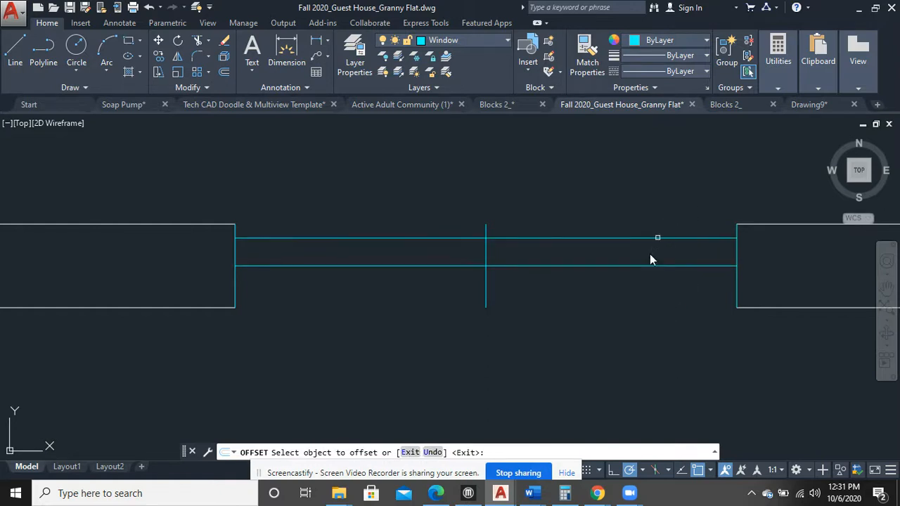
{"action": "left_click", "coordinate": [645, 265]}
{"action": "left_click", "coordinate": [639, 313]}
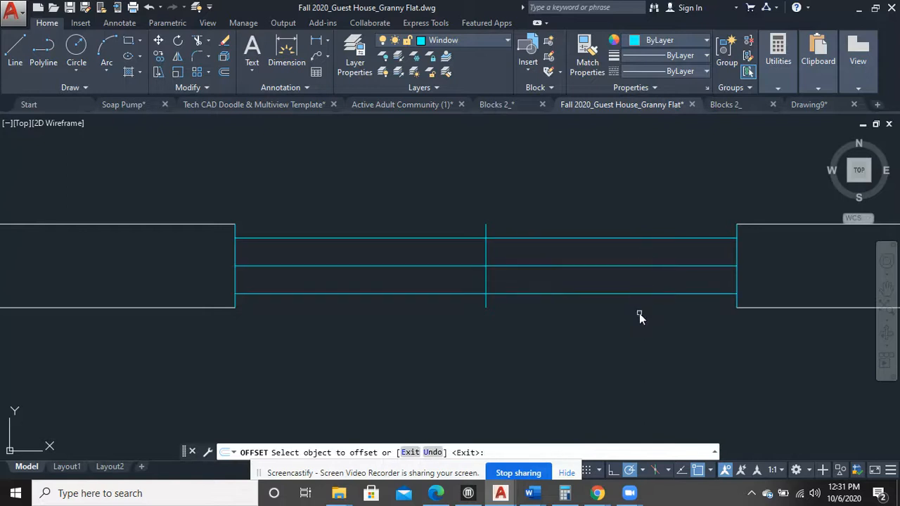
{"action": "right_click", "coordinate": [643, 195]}
{"action": "left_click", "coordinate": [658, 204]}
Trim the end of the window's vertical centre line that extends below the lowest window line
{"action": "middle_click_drag", "start_coordinate": [498, 315], "coordinate": [537, 310]}
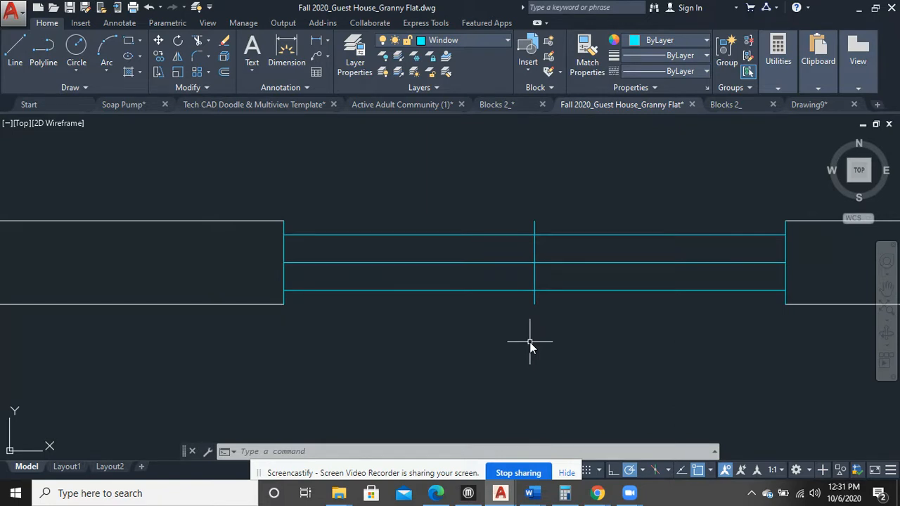
{"action": "type", "text": "tr"}
{"action": "key", "text": "Return"}
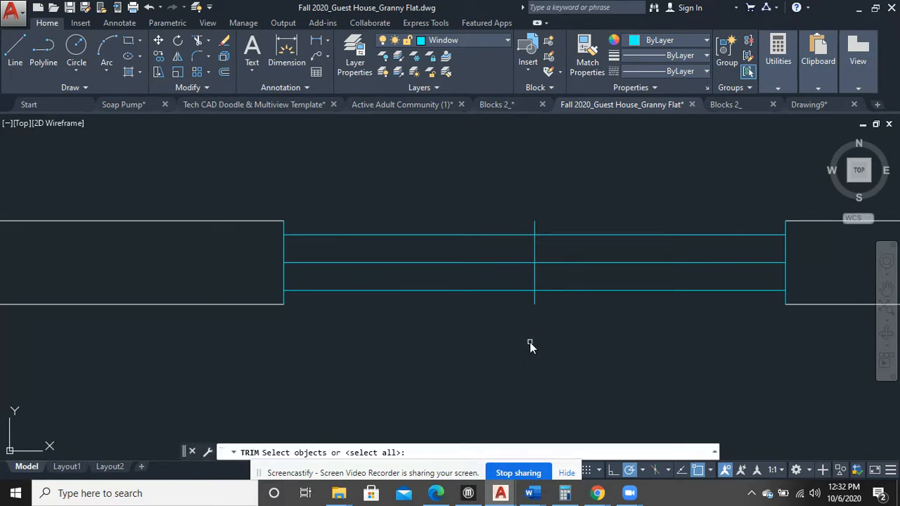
{"action": "key", "text": "Return"}
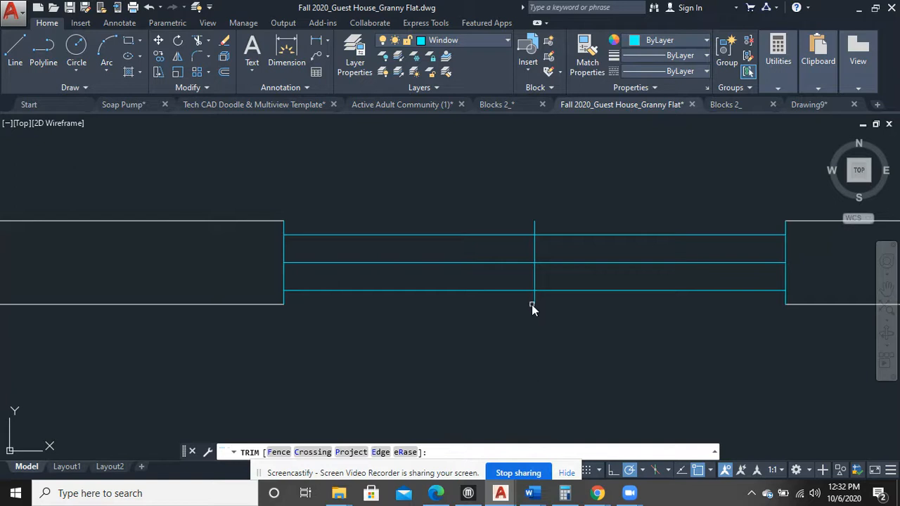
{"action": "scroll", "coordinate": [536, 308], "scroll_direction": "down", "scroll_amount": 5}
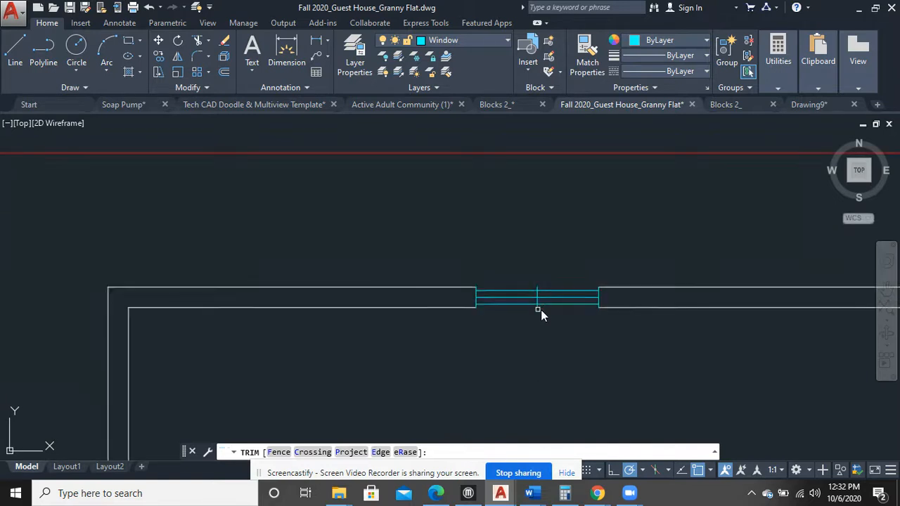
{"action": "scroll", "coordinate": [544, 322], "scroll_direction": "up", "scroll_amount": 5}
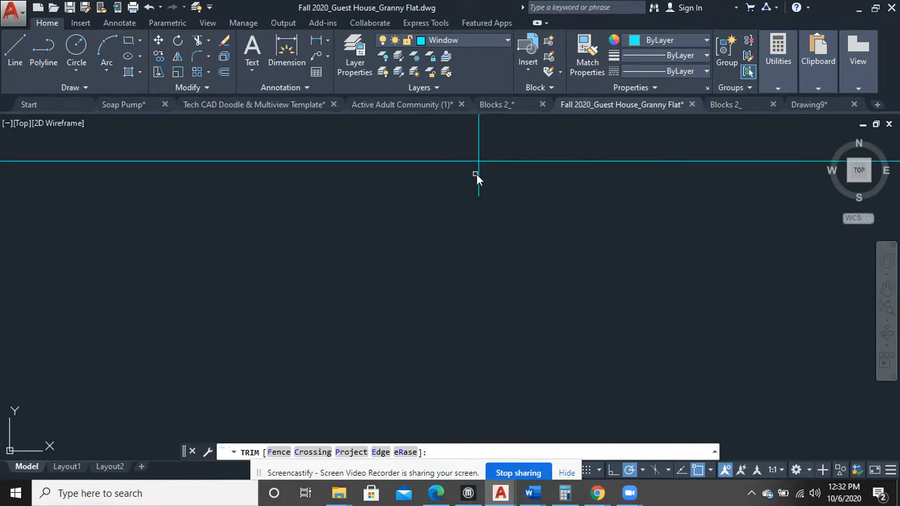
{"action": "right_click", "coordinate": [498, 191]}
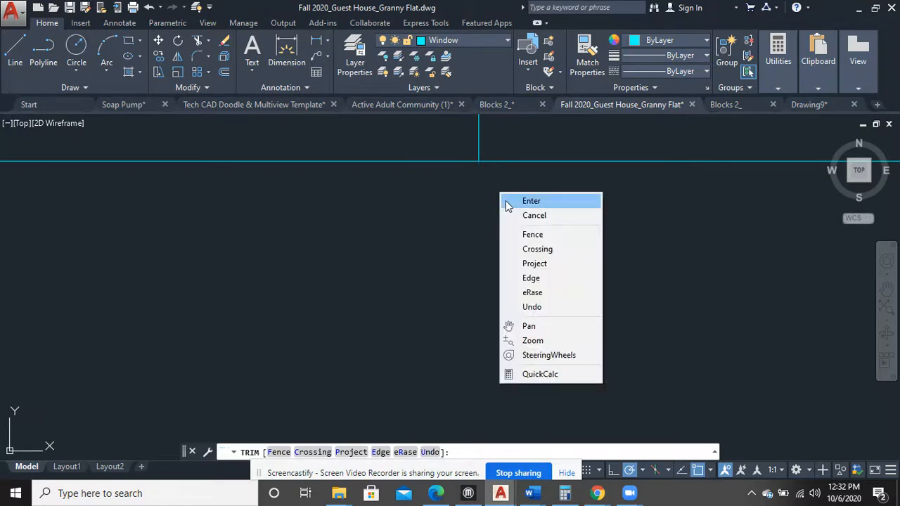
{"action": "left_click", "coordinate": [506, 200]}
Offset the inner line of the left exterior wall 24" into the room
{"action": "scroll", "coordinate": [507, 202], "scroll_direction": "down", "scroll_amount": 2}
{"action": "scroll", "coordinate": [513, 225], "scroll_direction": "down", "scroll_amount": 6}
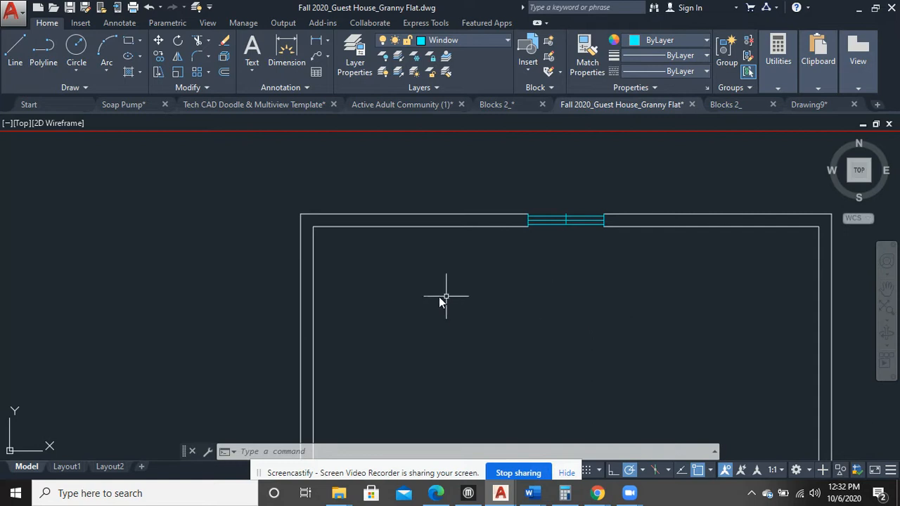
{"action": "middle_click_drag", "start_coordinate": [377, 279], "coordinate": [491, 287]}
{"action": "scroll", "coordinate": [495, 291], "scroll_direction": "up", "scroll_amount": 2}
{"action": "middle_click_drag", "start_coordinate": [559, 271], "coordinate": [360, 304]}
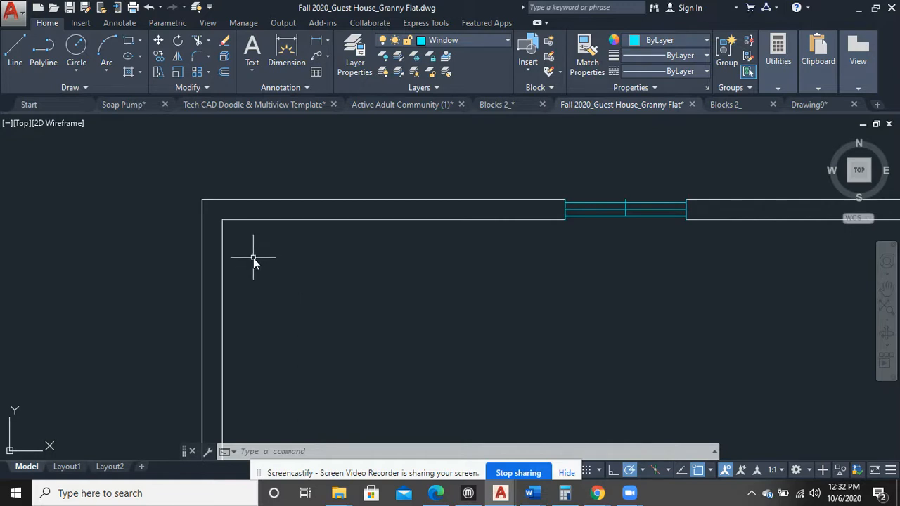
{"action": "scroll", "coordinate": [253, 257], "scroll_direction": "up", "scroll_amount": 4}
{"action": "mouse_move", "coordinate": [193, 176]}
{"action": "left_mouse_down"}
{"action": "mouse_move", "coordinate": [257, 181]}
{"action": "mouse_move", "coordinate": [223, 177]}
{"action": "mouse_move", "coordinate": [218, 204]}
{"action": "mouse_move", "coordinate": [255, 193]}
{"action": "mouse_move", "coordinate": [222, 197]}
{"action": "left_mouse_up"}
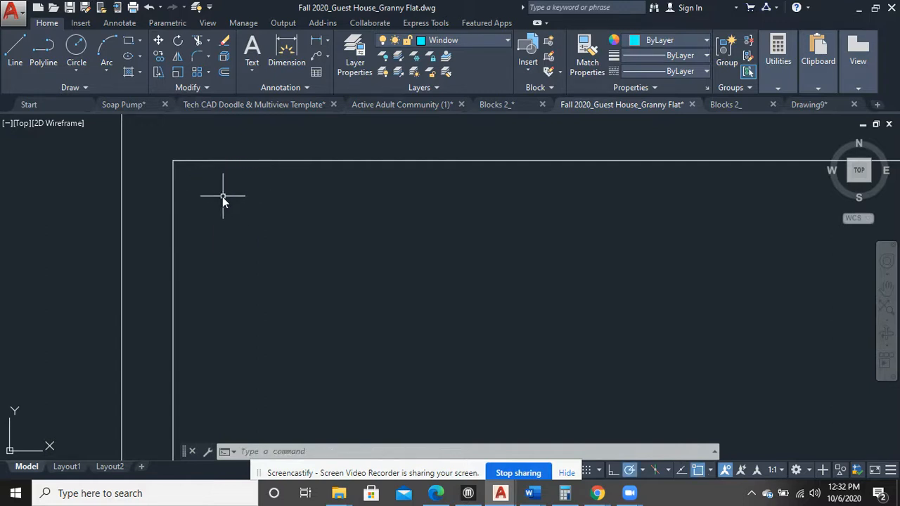
{"action": "left_click", "coordinate": [225, 72]}
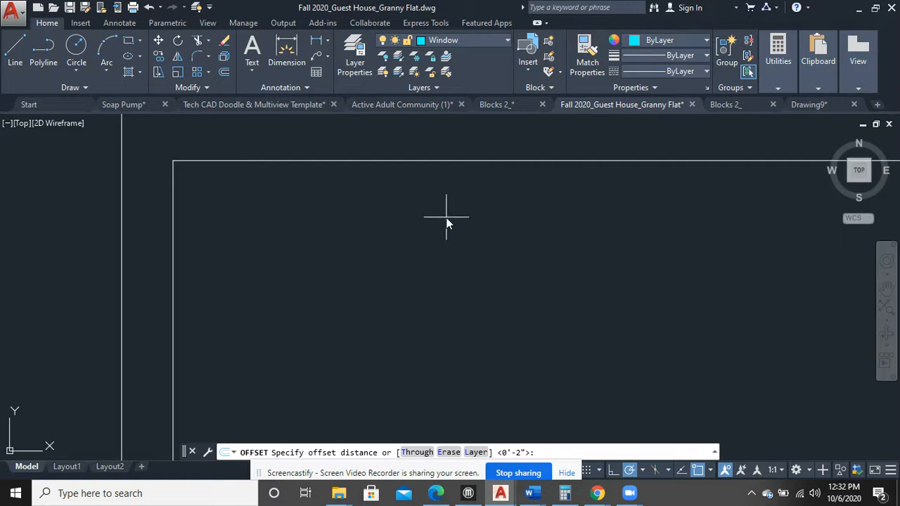
{"action": "type", "text": "24"}
{"action": "key", "text": "Return"}
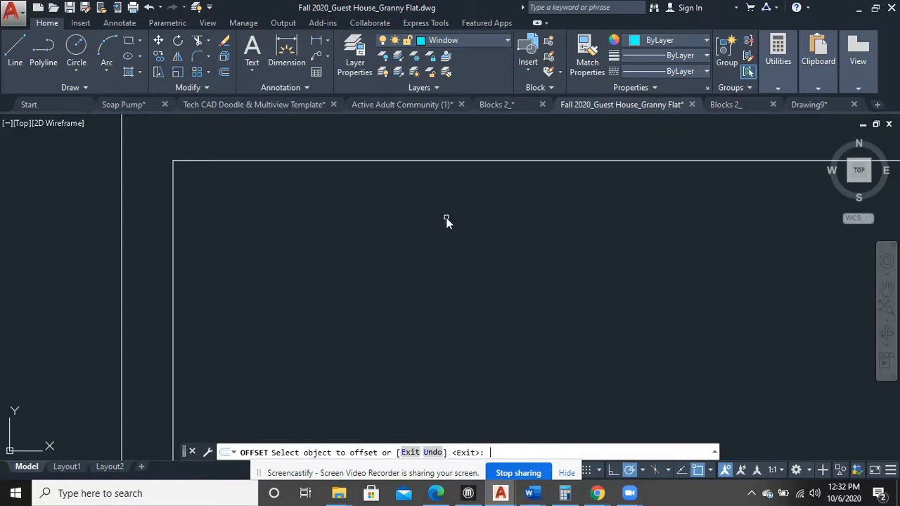
{"action": "left_click", "coordinate": [175, 222]}
{"action": "left_click", "coordinate": [300, 237]}
{"action": "right_click", "coordinate": [300, 232]}
{"action": "left_click", "coordinate": [329, 237]}
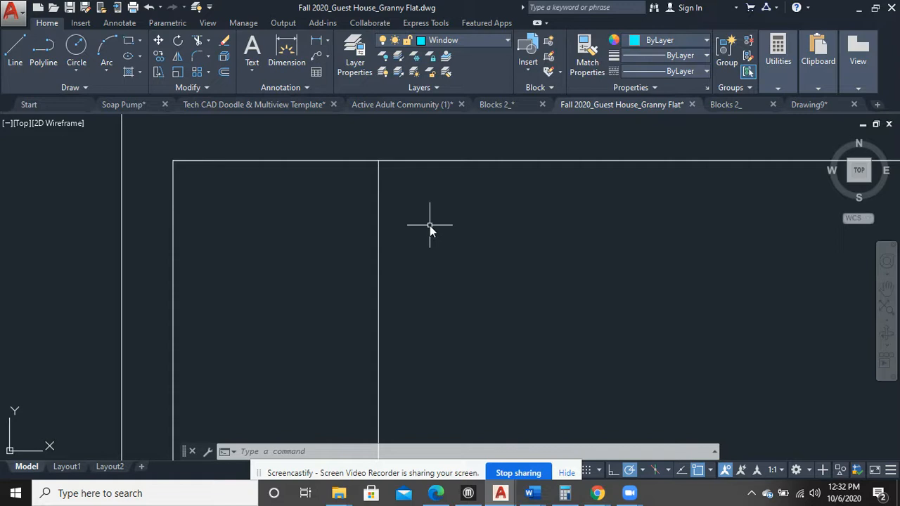
Offset the new vertical line inside the left wall 12" to each side to mark the ends of a second window
{"action": "key", "text": "Return"}
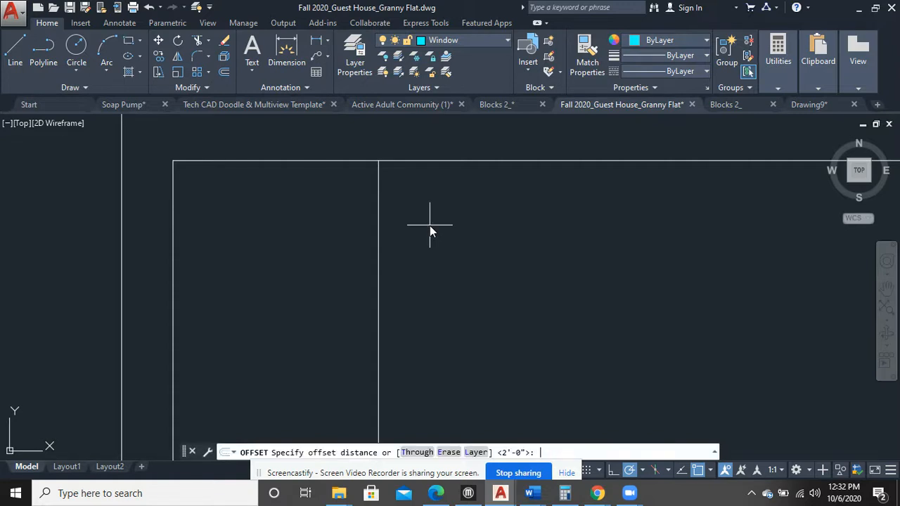
{"action": "type", "text": "12"}
{"action": "key", "text": "Return"}
{"action": "left_click", "coordinate": [378, 234]}
{"action": "left_click", "coordinate": [287, 244]}
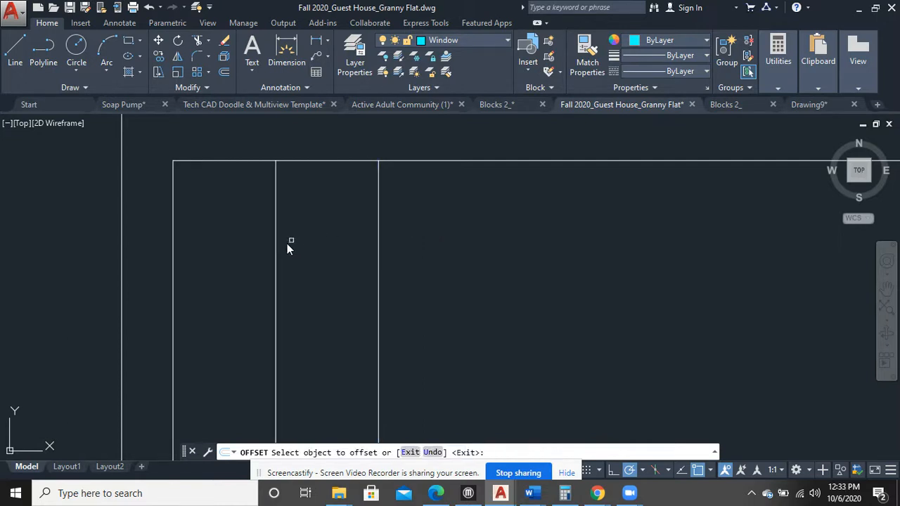
{"action": "left_click", "coordinate": [378, 257]}
{"action": "left_click", "coordinate": [394, 256]}
{"action": "right_click", "coordinate": [398, 254]}
{"action": "left_click", "coordinate": [410, 261]}
Match the properties of a line in the finished window onto the three new vertical lines
{"action": "scroll", "coordinate": [413, 261], "scroll_direction": "down", "scroll_amount": 5}
{"action": "scroll", "coordinate": [413, 261], "scroll_direction": "up", "scroll_amount": 2}
{"action": "mouse_move", "coordinate": [473, 266]}
{"action": "middle_mouse_down"}
{"action": "mouse_move", "coordinate": [471, 277]}
{"action": "mouse_move", "coordinate": [340, 312]}
{"action": "middle_mouse_up"}
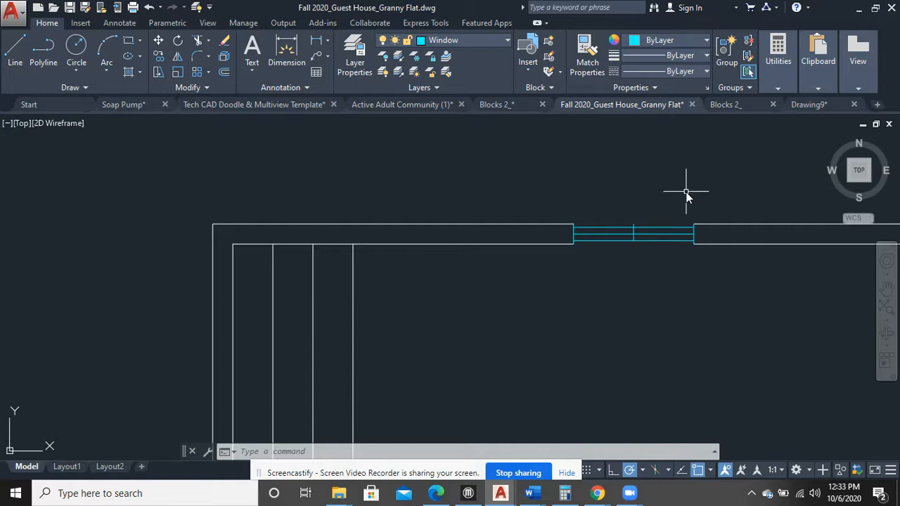
{"action": "left_click", "coordinate": [583, 59]}
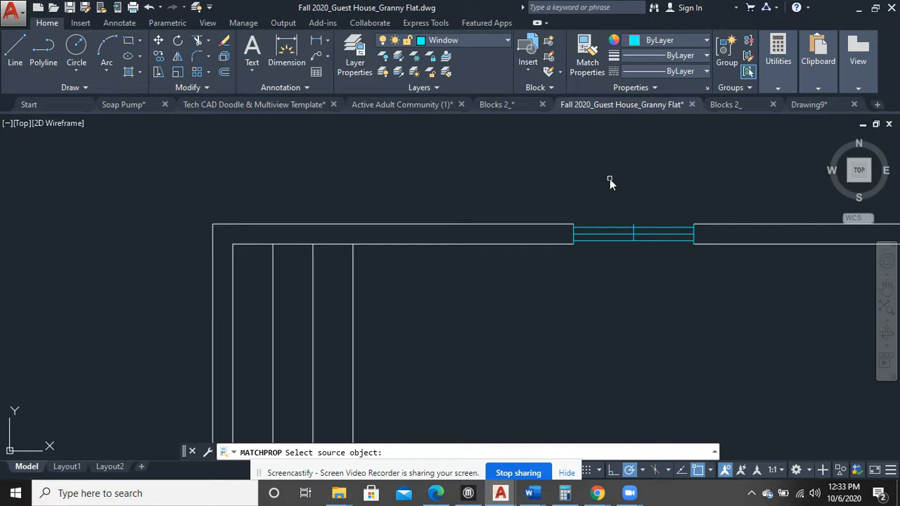
{"action": "left_click", "coordinate": [616, 233]}
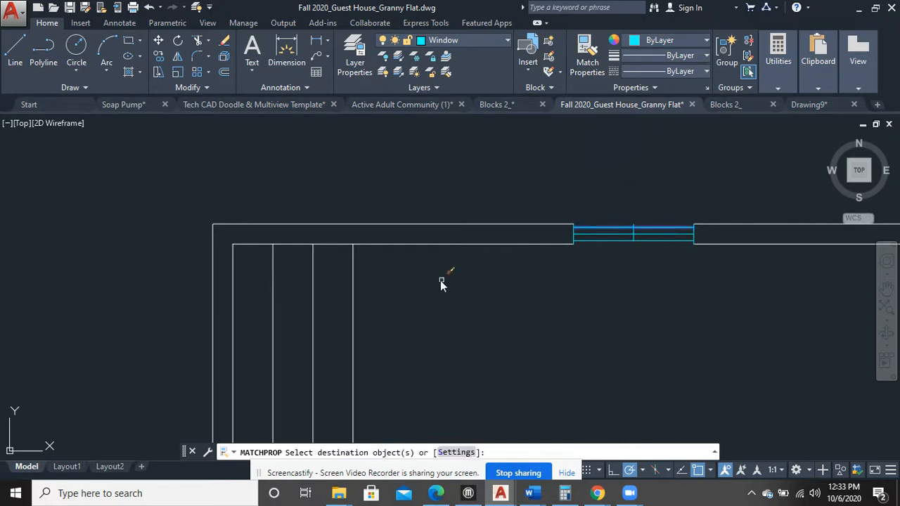
{"action": "left_click", "coordinate": [353, 338]}
{"action": "left_click", "coordinate": [313, 339]}
{"action": "left_click", "coordinate": [273, 339]}
{"action": "key", "text": "Return"}
Extend the three vertical window lines up to the outer line of the top wall
{"action": "scroll", "coordinate": [359, 242], "scroll_direction": "up", "scroll_amount": 4}
{"action": "middle_click_drag", "start_coordinate": [359, 242], "coordinate": [396, 242]}
{"action": "middle_click_drag", "start_coordinate": [332, 330], "coordinate": [390, 319]}
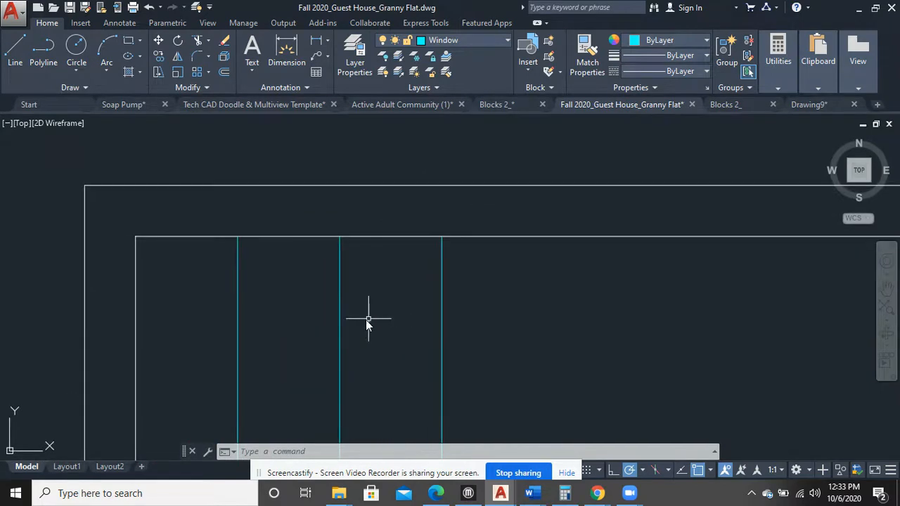
{"action": "left_click", "coordinate": [209, 41]}
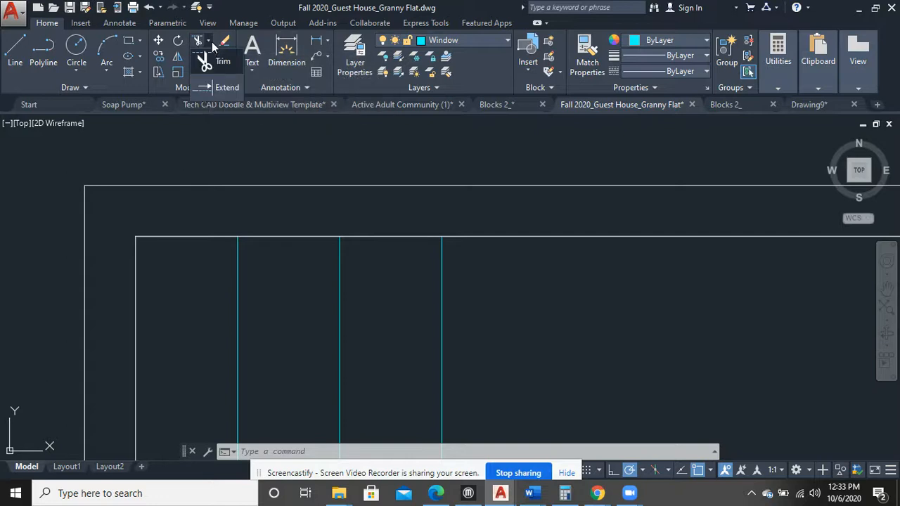
{"action": "left_click", "coordinate": [218, 87]}
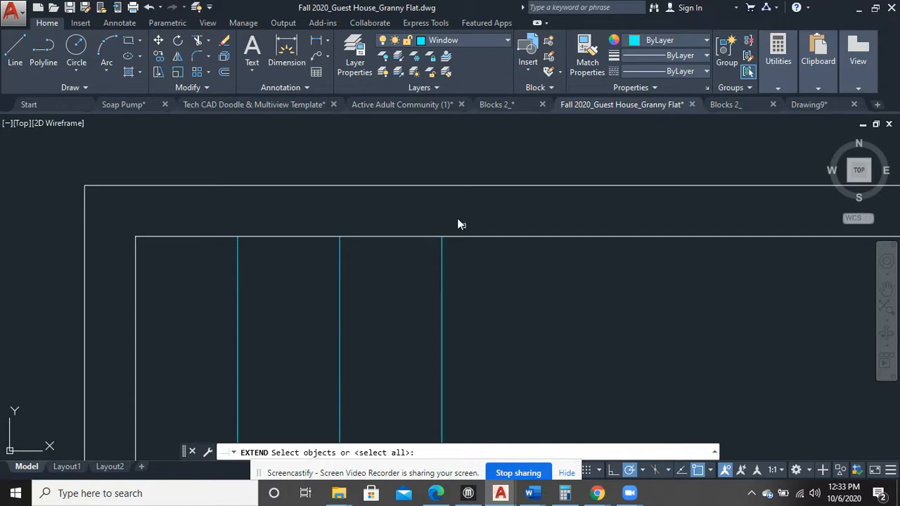
{"action": "left_click", "coordinate": [389, 187]}
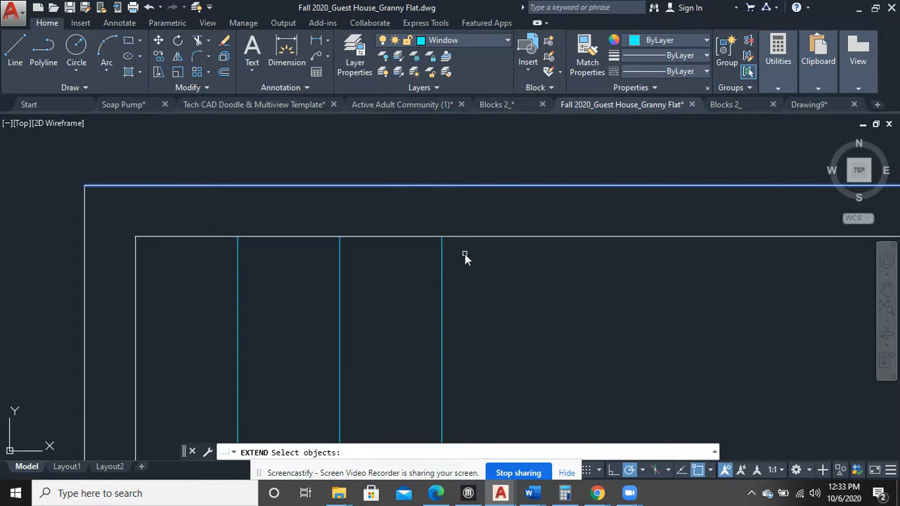
{"action": "key", "text": "Return"}
{"action": "left_click", "coordinate": [484, 274]}
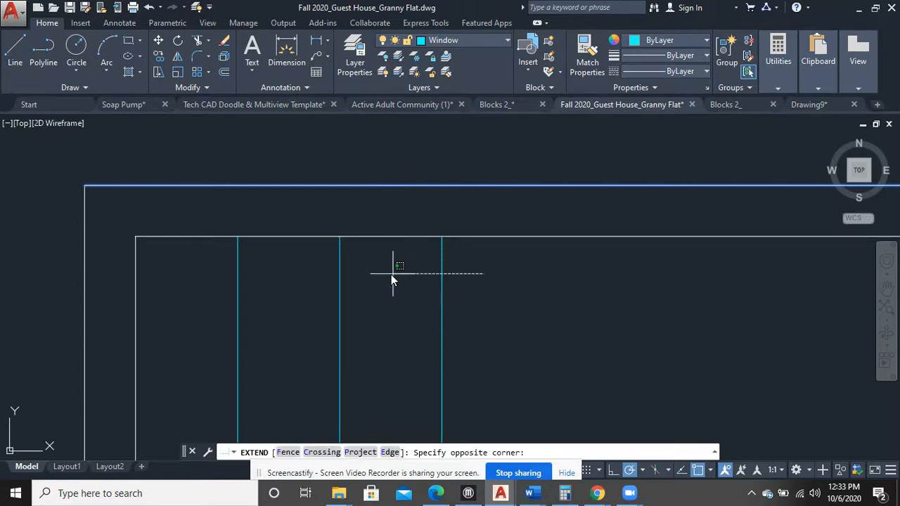
{"action": "left_click", "coordinate": [233, 266]}
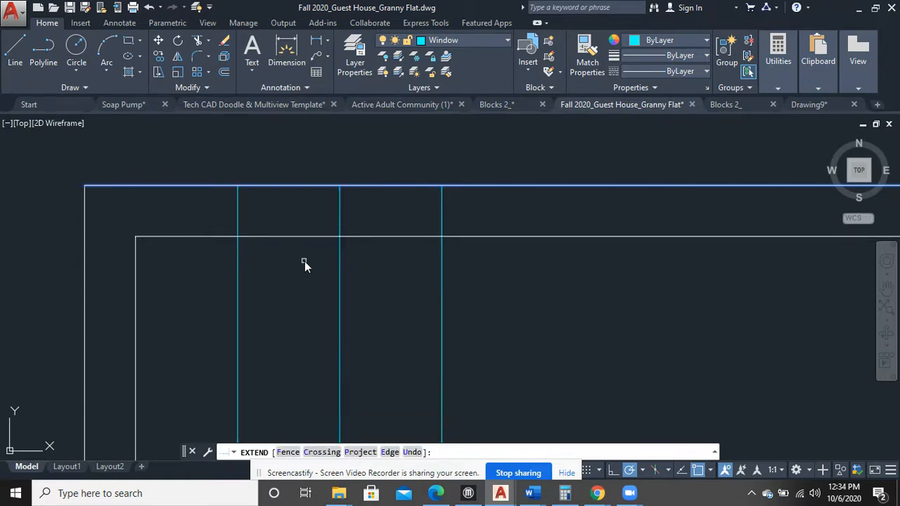
{"action": "right_click", "coordinate": [463, 161]}
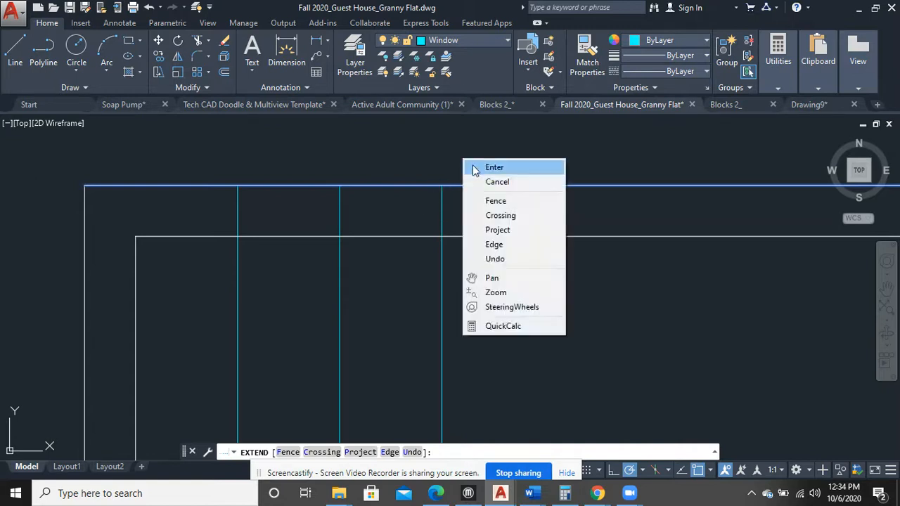
{"action": "left_click", "coordinate": [485, 169]}
Trim the parts of the three vertical window lines that run below the top wall's inner line
{"action": "scroll", "coordinate": [474, 175], "scroll_direction": "down", "scroll_amount": 2}
{"action": "middle_click_drag", "start_coordinate": [514, 301], "coordinate": [478, 321]}
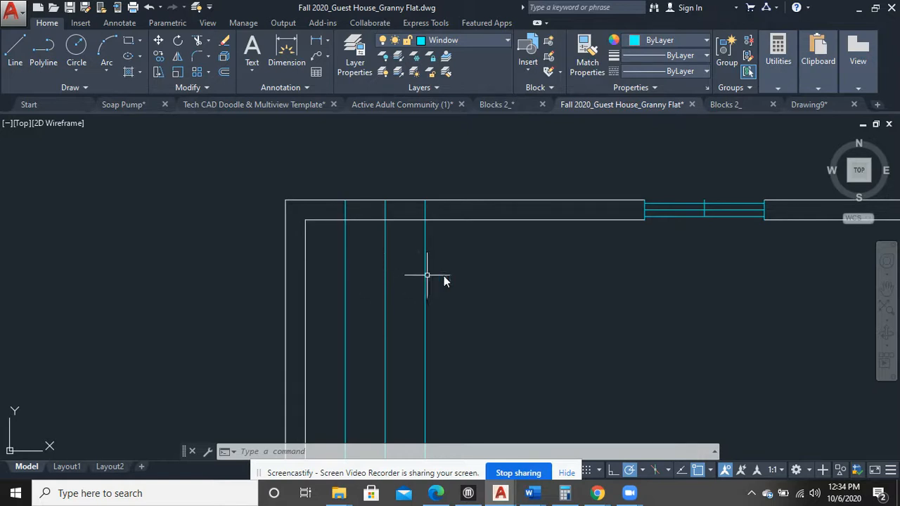
{"action": "type", "text": "tr"}
{"action": "key", "text": "Return"}
{"action": "key", "text": "Return"}
{"action": "left_click", "coordinate": [499, 277]}
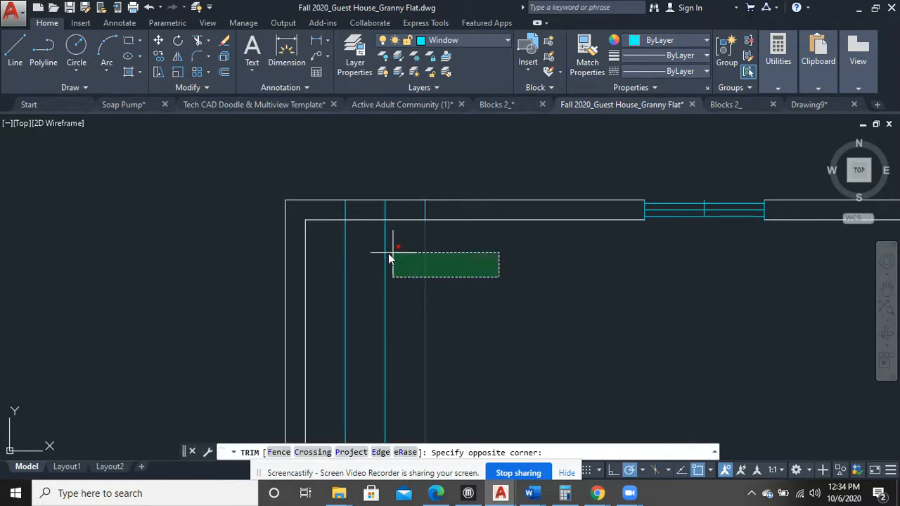
{"action": "left_click", "coordinate": [332, 252]}
Trim both top wall lines between the end lines of the new window opening near the left corner
{"action": "scroll", "coordinate": [387, 248], "scroll_direction": "up", "scroll_amount": 5}
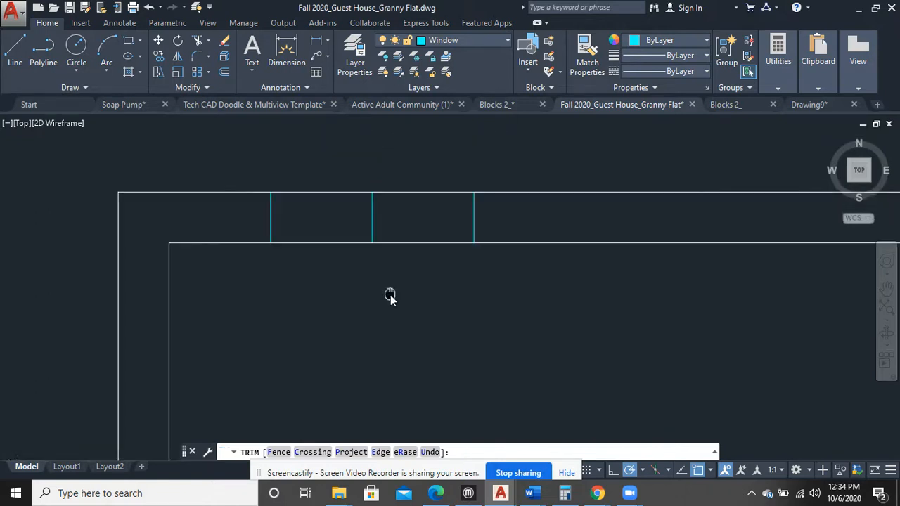
{"action": "left_click", "coordinate": [420, 289]}
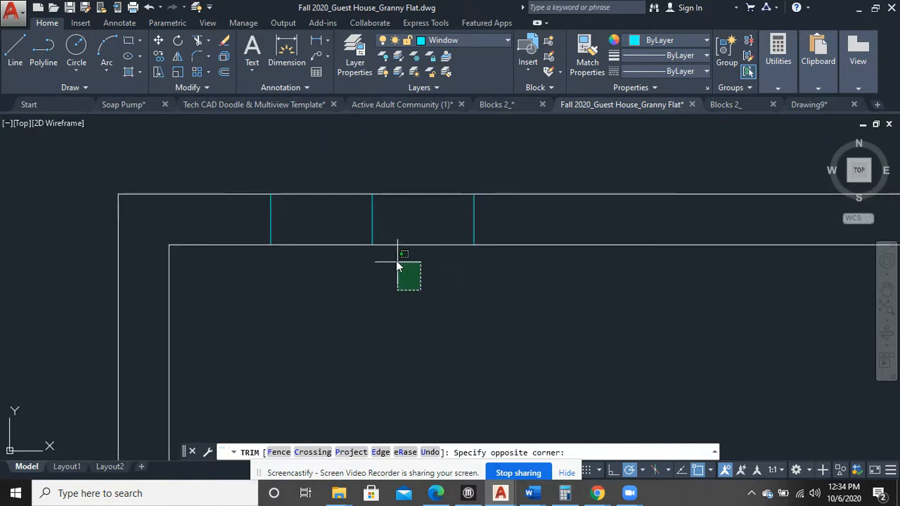
{"action": "left_click", "coordinate": [357, 182]}
{"action": "right_click", "coordinate": [392, 160]}
{"action": "left_click", "coordinate": [399, 169]}
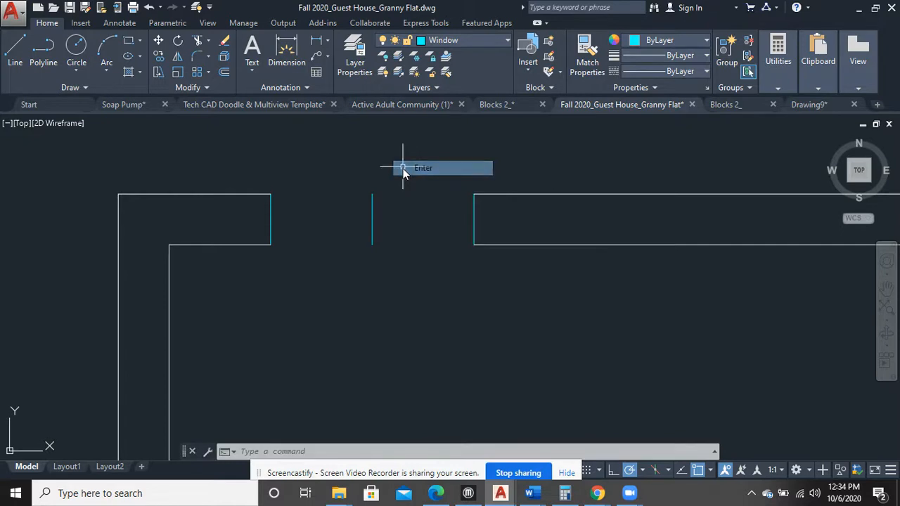
Copy the finished window's three horizontal lines from its left end line's midpoint to the midpoint of the new opening's left end line
{"action": "scroll", "coordinate": [550, 246], "scroll_direction": "down", "scroll_amount": 4}
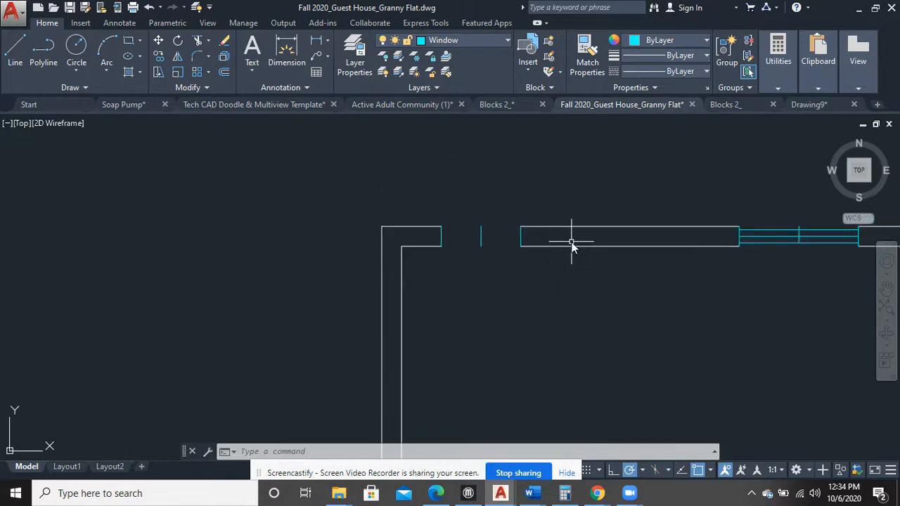
{"action": "middle_click_drag", "start_coordinate": [760, 266], "coordinate": [520, 285]}
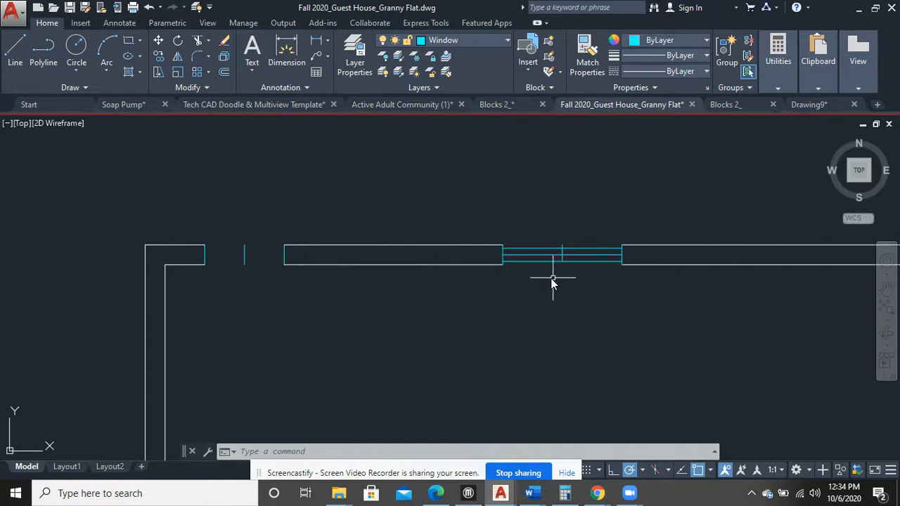
{"action": "left_click", "coordinate": [551, 280]}
{"action": "left_click", "coordinate": [512, 224]}
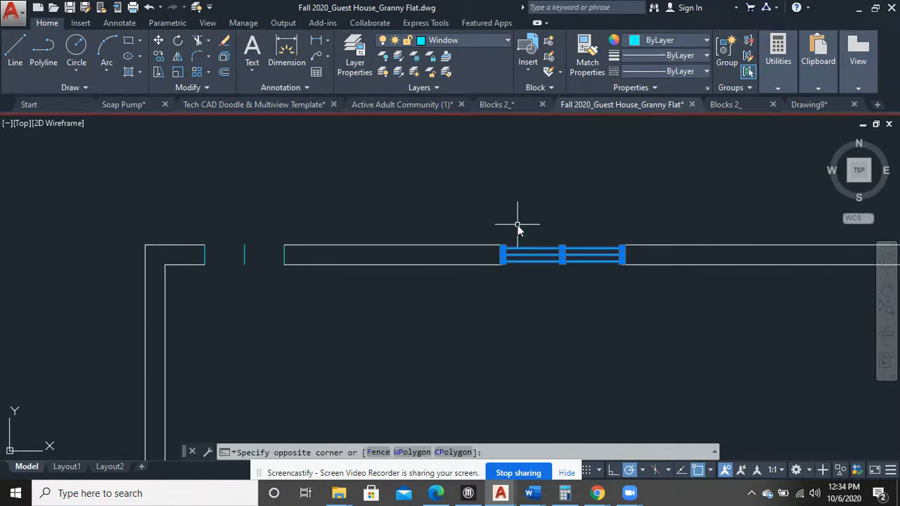
{"action": "right_click", "coordinate": [494, 191]}
{"action": "left_click", "coordinate": [541, 286]}
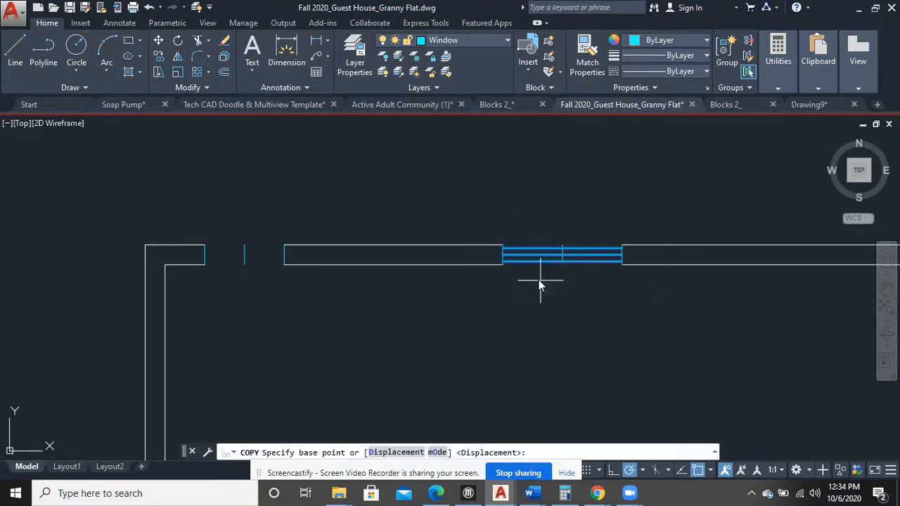
{"action": "scroll", "coordinate": [539, 280], "scroll_direction": "up", "scroll_amount": 4}
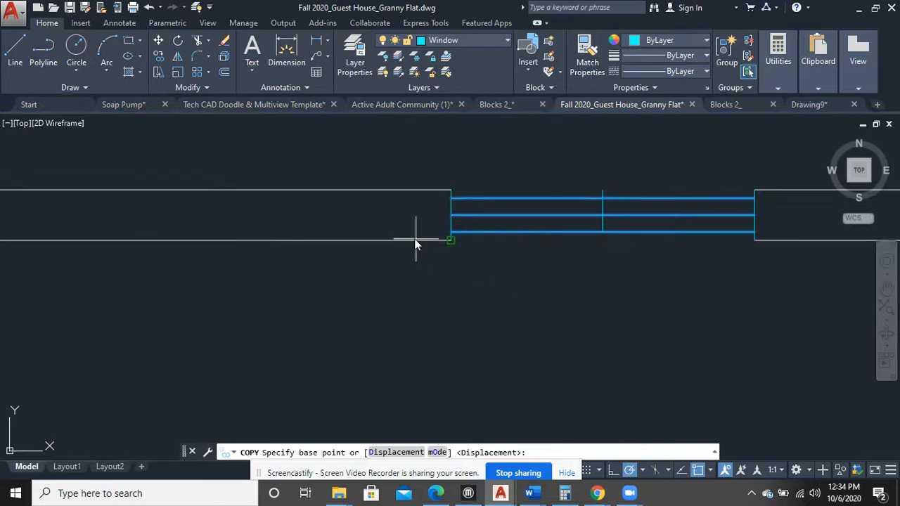
{"action": "left_click", "coordinate": [451, 216]}
{"action": "scroll", "coordinate": [368, 191], "scroll_direction": "down", "scroll_amount": 3}
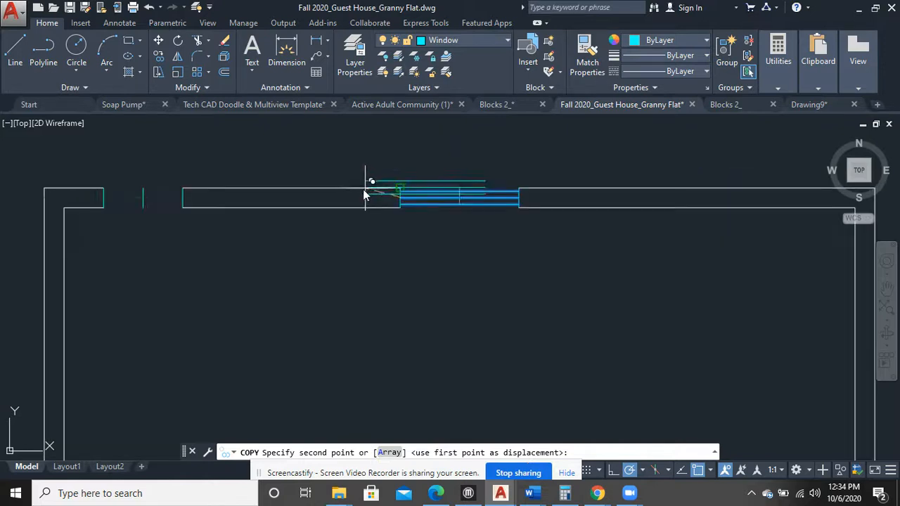
{"action": "middle_click_drag", "start_coordinate": [188, 228], "coordinate": [273, 260]}
{"action": "scroll", "coordinate": [273, 260], "scroll_direction": "up", "scroll_amount": 8}
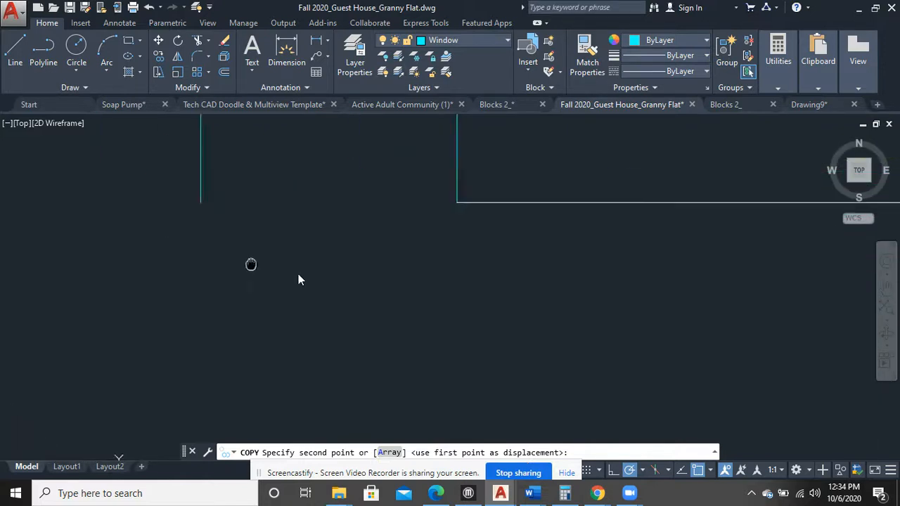
{"action": "left_click", "coordinate": [116, 245]}
{"action": "right_click", "coordinate": [367, 291]}
{"action": "left_click", "coordinate": [380, 296]}
Trim the copied lines beyond the new window's right end line and the centre line's end below the lowest window line
{"action": "scroll", "coordinate": [631, 326], "scroll_direction": "down", "scroll_amount": 3}
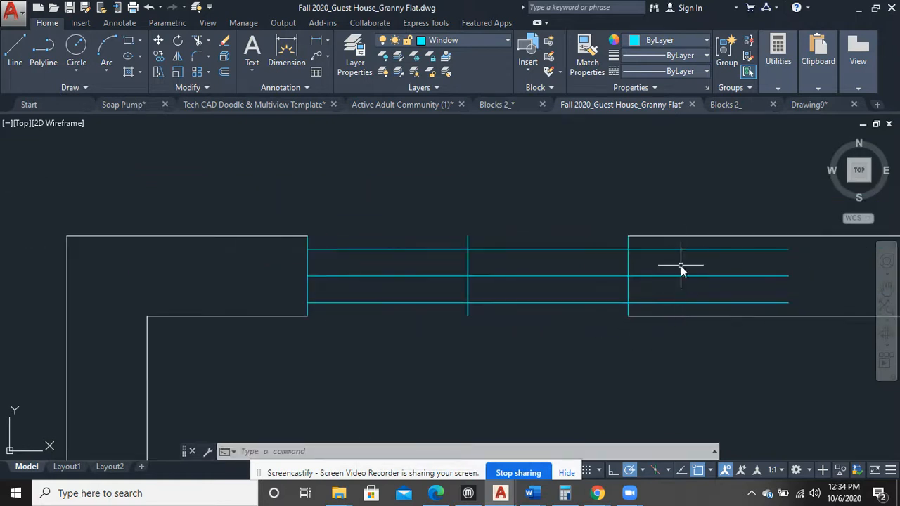
{"action": "type", "text": "tr"}
{"action": "key", "text": "Return"}
{"action": "key", "text": "Return"}
{"action": "left_click", "coordinate": [691, 308]}
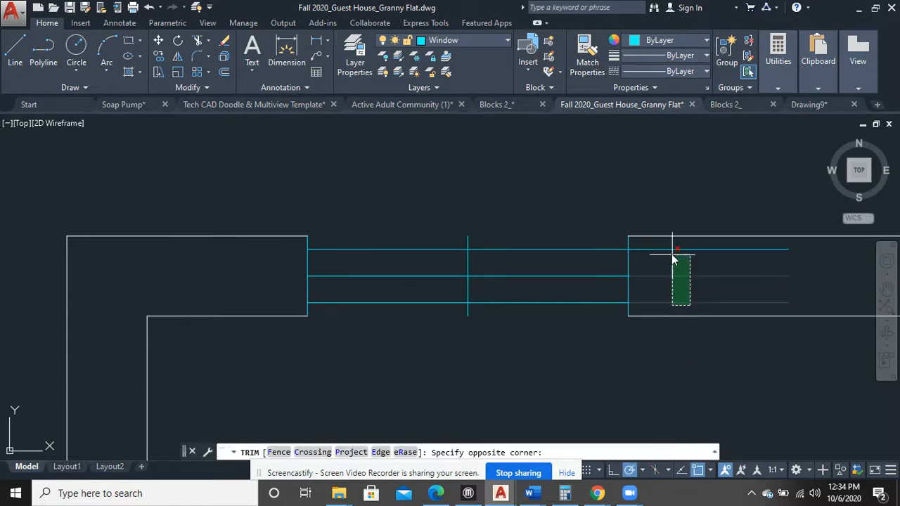
{"action": "left_click", "coordinate": [667, 246]}
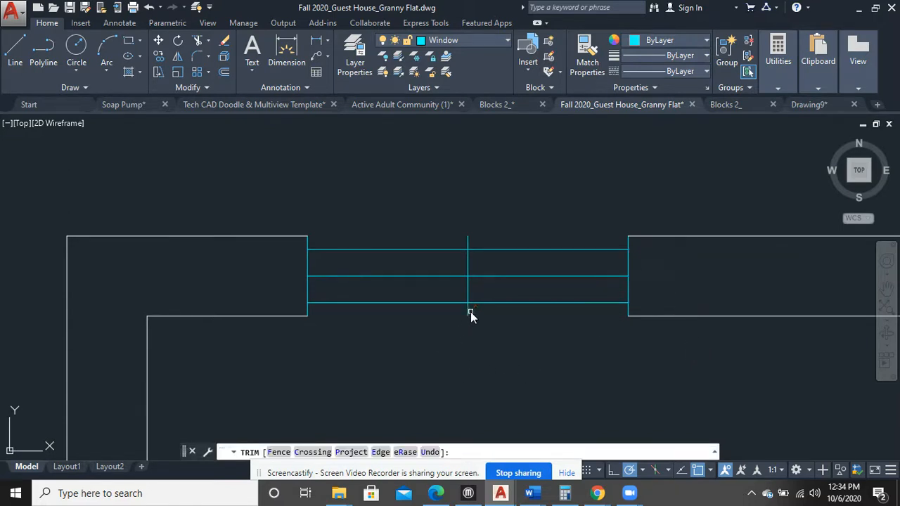
{"action": "right_click", "coordinate": [476, 339]}
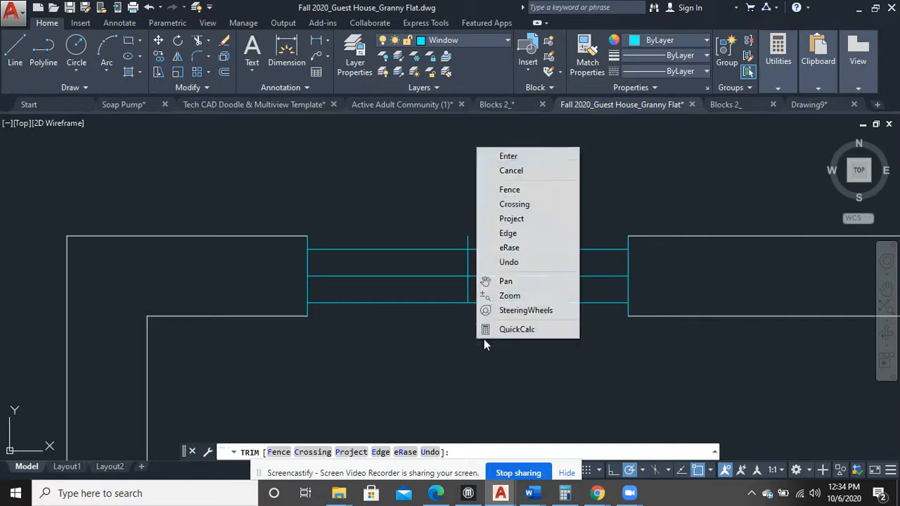
{"action": "left_click", "coordinate": [508, 154]}
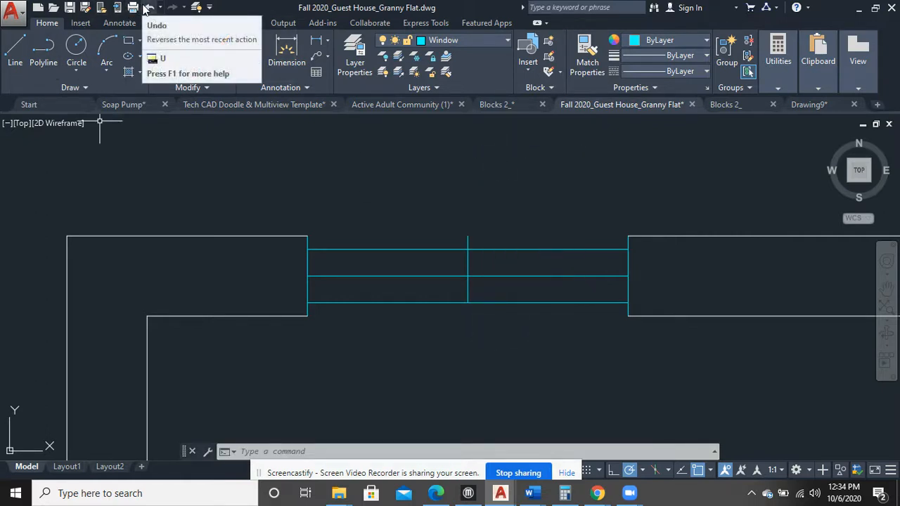
Undo the copied window lines and their trims, and draw a line joining the midpoints of the left opening's two end lines
{"action": "left_click", "coordinate": [149, 7]}
{"action": "left_click", "coordinate": [149, 7]}
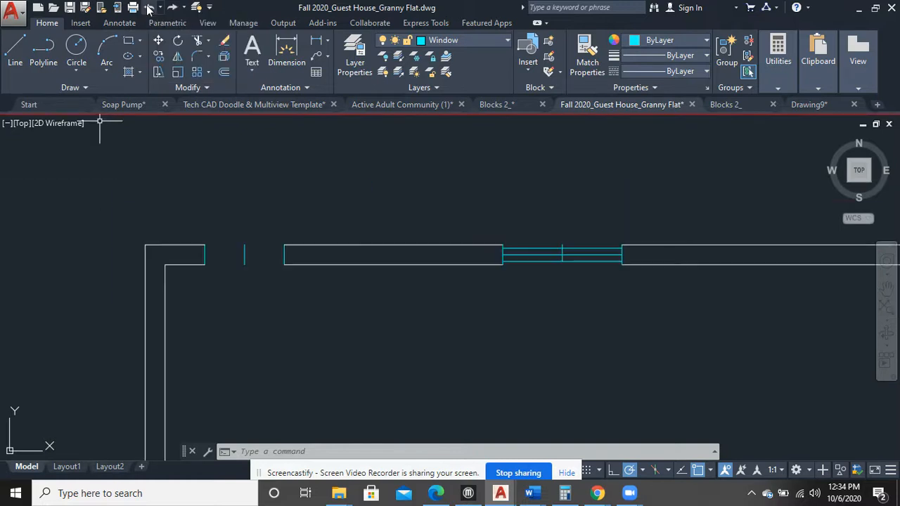
{"action": "scroll", "coordinate": [280, 251], "scroll_direction": "up", "scroll_amount": 4}
{"action": "middle_click_drag", "start_coordinate": [237, 281], "coordinate": [374, 311]}
{"action": "left_click", "coordinate": [15, 49]}
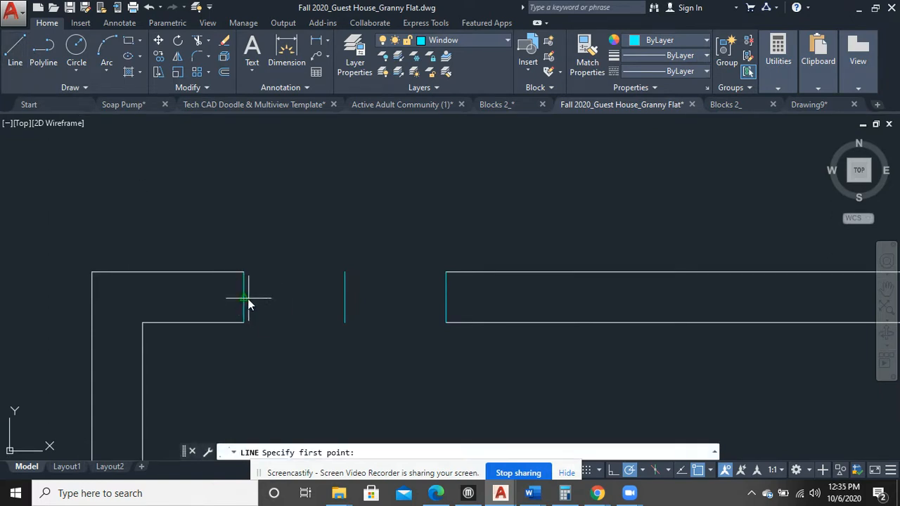
{"action": "left_click", "coordinate": [246, 297]}
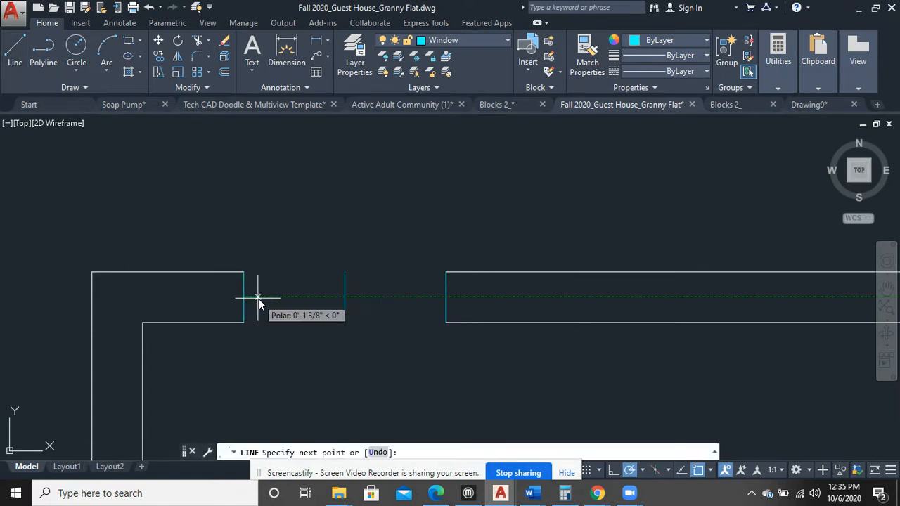
{"action": "left_click", "coordinate": [446, 297]}
{"action": "right_click", "coordinate": [412, 240]}
{"action": "left_click", "coordinate": [418, 239]}
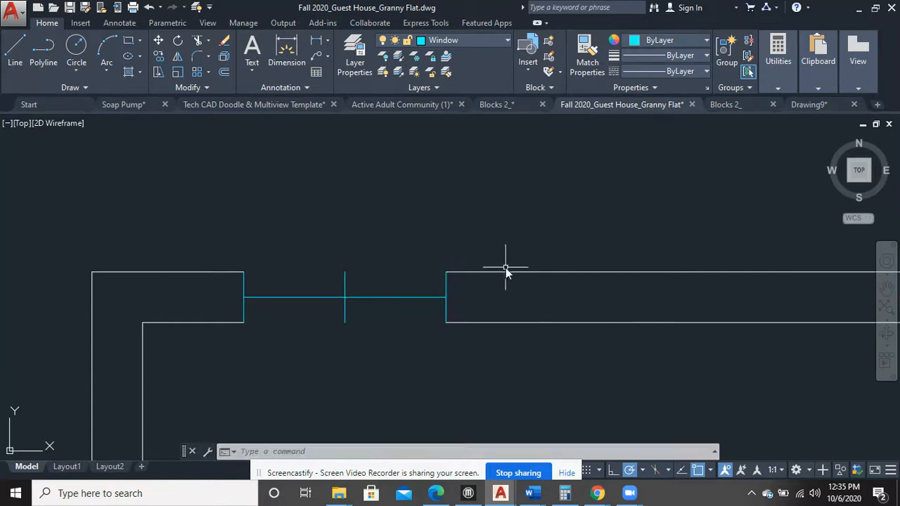
Offset the left window's horizontal line 2" upward and 2" downward
{"action": "type", "text": "o"}
{"action": "key", "text": "Return"}
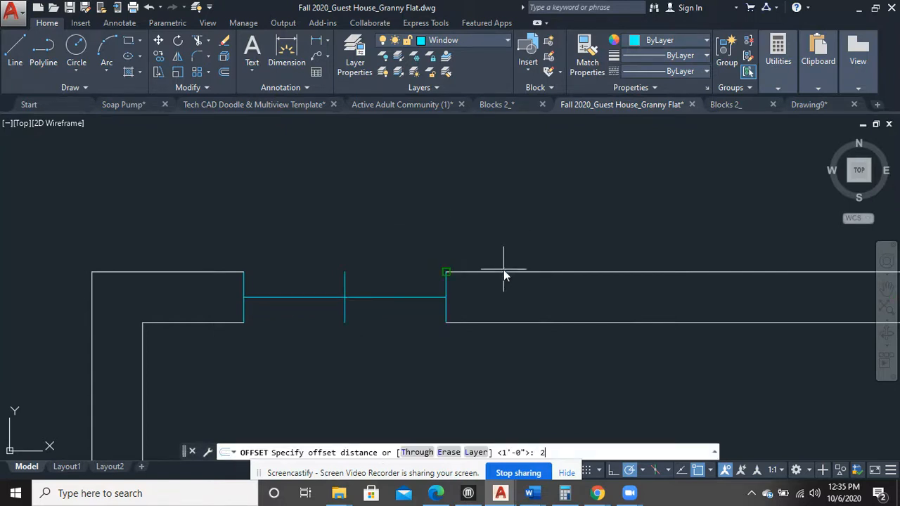
{"action": "type", "text": "2"}
{"action": "key", "text": "Return"}
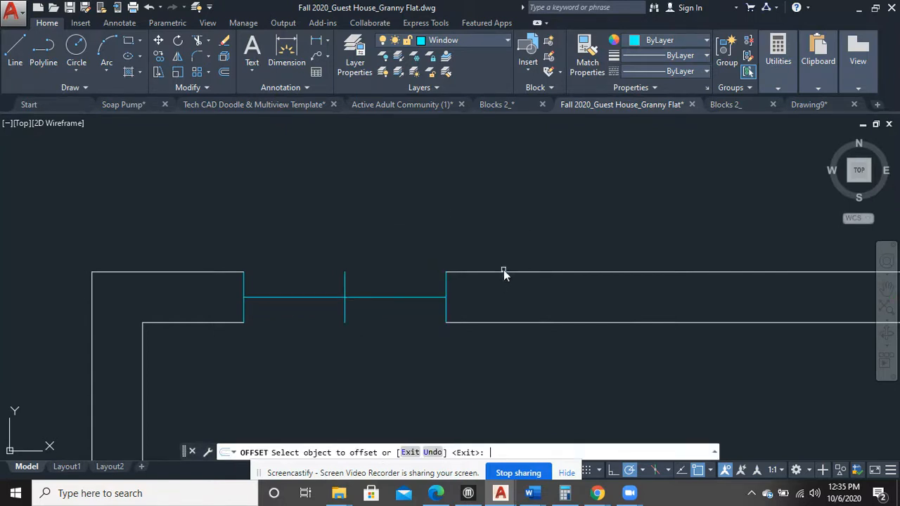
{"action": "left_click", "coordinate": [430, 298]}
{"action": "left_click", "coordinate": [425, 214]}
{"action": "left_click", "coordinate": [412, 298]}
{"action": "left_click", "coordinate": [408, 344]}
{"action": "right_click", "coordinate": [448, 199]}
{"action": "left_click", "coordinate": [479, 206]}
Trim the end of the left window's vertical centre line below its lowest horizontal line
{"action": "type", "text": "tr"}
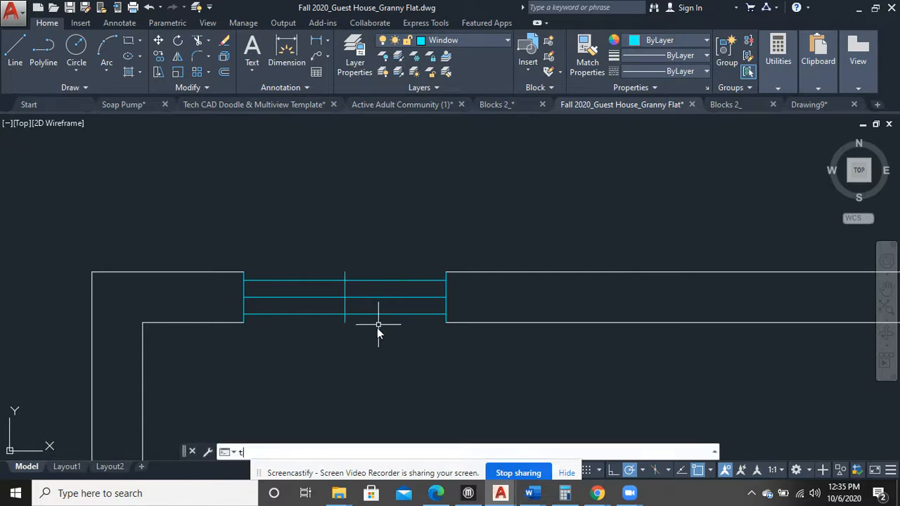
{"action": "key", "text": "Return"}
{"action": "left_click", "coordinate": [344, 320]}
{"action": "right_click", "coordinate": [337, 339]}
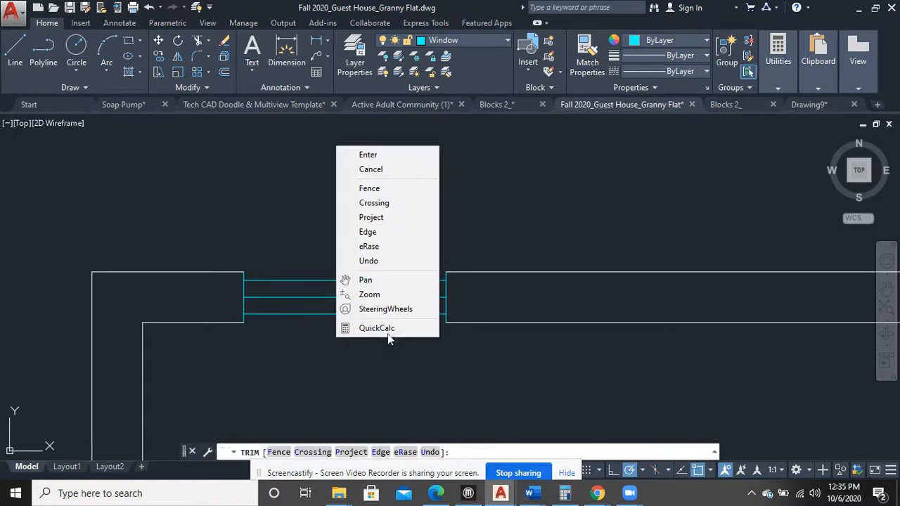
{"action": "left_click", "coordinate": [408, 156]}
Make Dimension the current layer and dimension the top wall's overall length between its outer corners, placing the dimension above the wall
{"action": "scroll", "coordinate": [415, 236], "scroll_direction": "down", "scroll_amount": 4}
{"action": "mouse_move", "coordinate": [654, 285]}
{"action": "middle_mouse_down"}
{"action": "mouse_move", "coordinate": [450, 286]}
{"action": "mouse_move", "coordinate": [445, 299]}
{"action": "middle_mouse_up"}
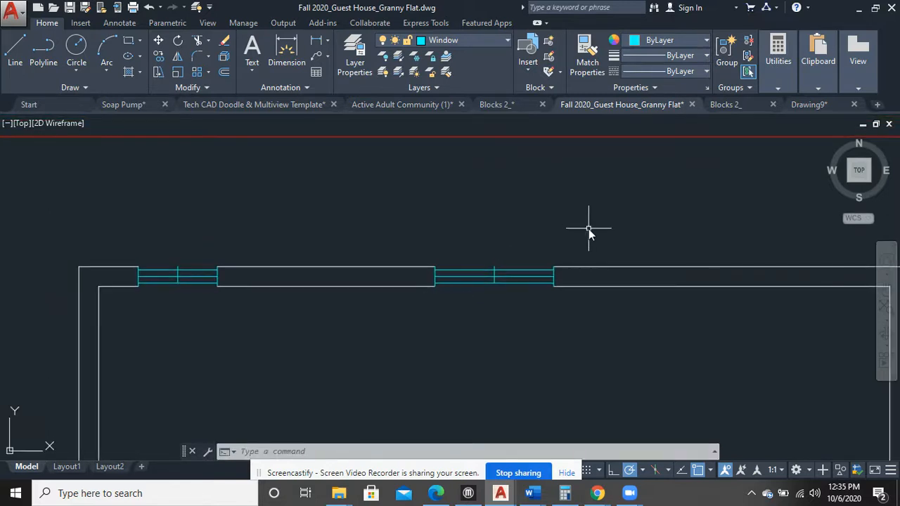
{"action": "mouse_move", "coordinate": [500, 287]}
{"action": "middle_mouse_down"}
{"action": "mouse_move", "coordinate": [424, 277]}
{"action": "mouse_move", "coordinate": [451, 279]}
{"action": "middle_mouse_up"}
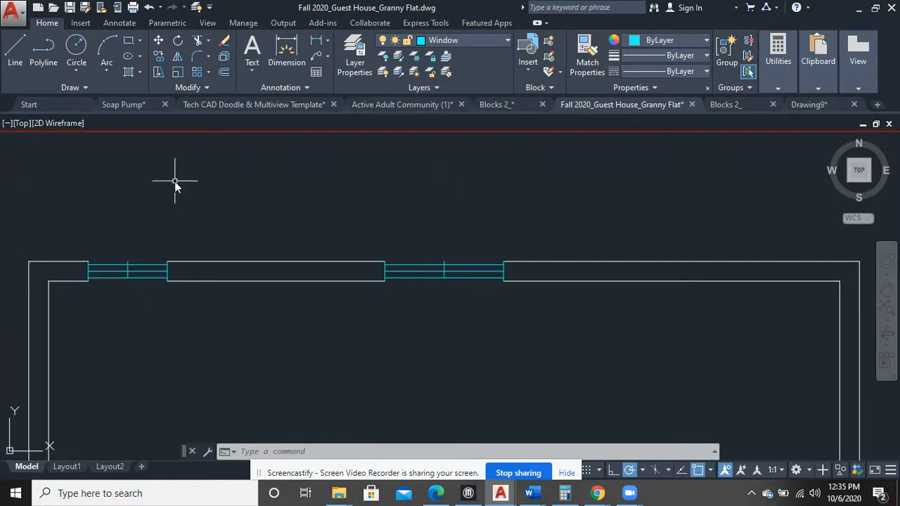
{"action": "left_click", "coordinate": [490, 41]}
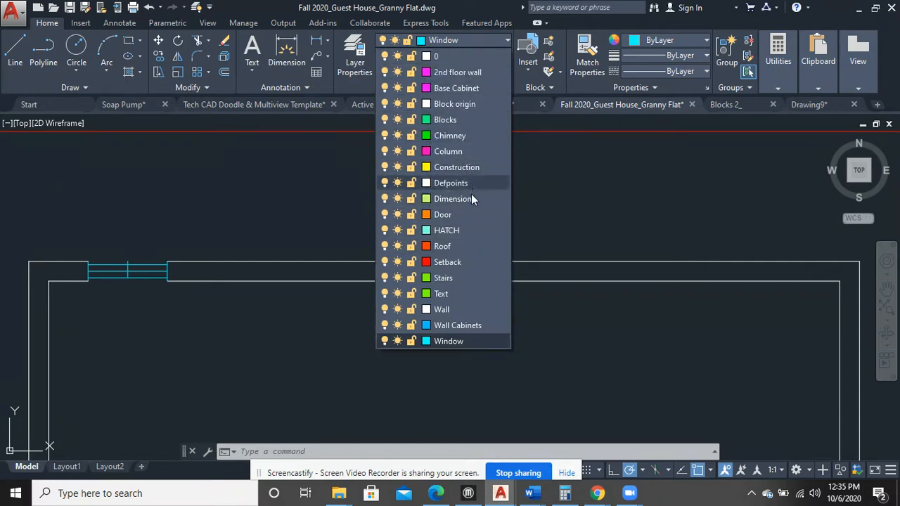
{"action": "left_click", "coordinate": [469, 199]}
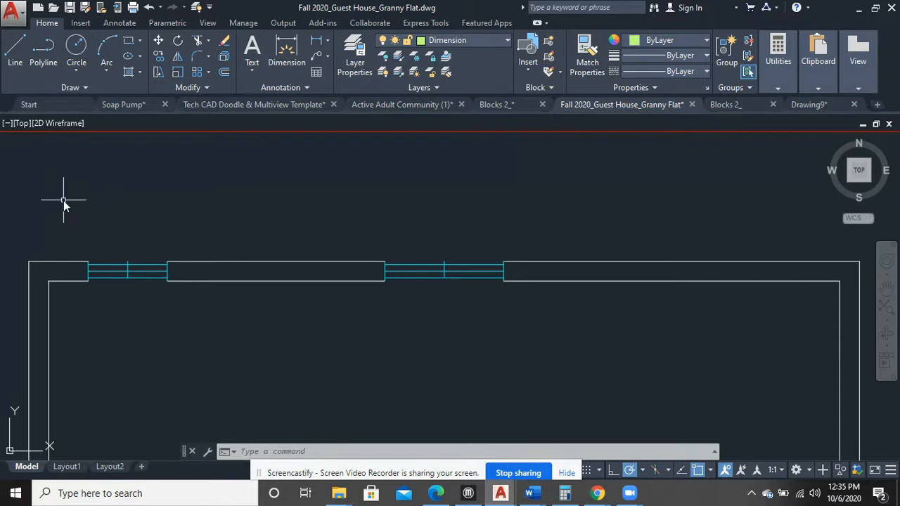
{"action": "left_click", "coordinate": [285, 51]}
{"action": "left_click", "coordinate": [29, 262]}
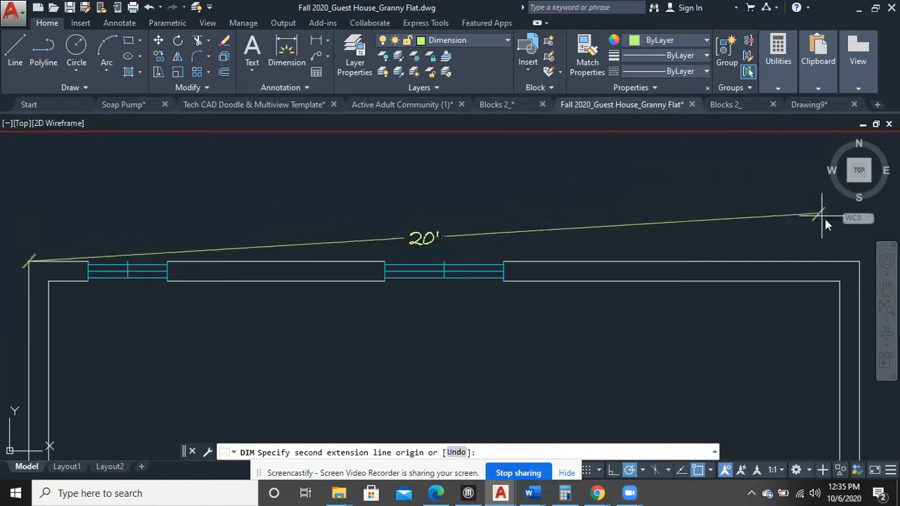
{"action": "left_click", "coordinate": [860, 263]}
{"action": "scroll", "coordinate": [810, 253], "scroll_direction": "down", "scroll_amount": 2}
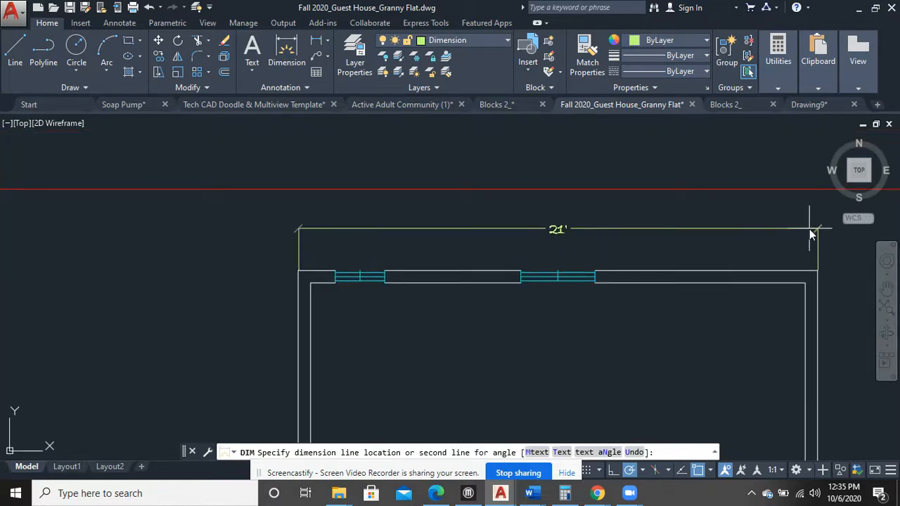
{"action": "left_click", "coordinate": [811, 229]}
{"action": "right_click", "coordinate": [498, 155]}
{"action": "left_click", "coordinate": [519, 158]}
Dimension from the top wall's left outer corner to the centre lines of the middle and left windows, stacked below the overall dimension
{"action": "scroll", "coordinate": [400, 331], "scroll_direction": "up", "scroll_amount": 3}
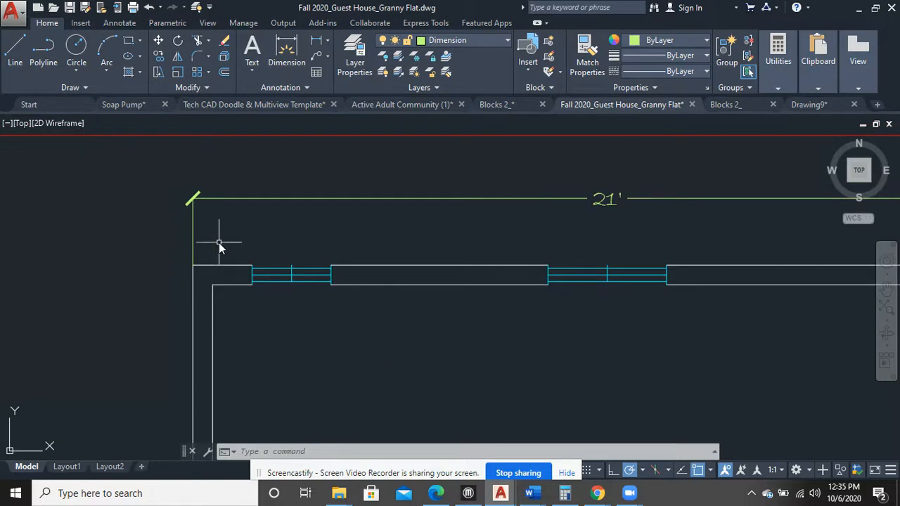
{"action": "right_click", "coordinate": [222, 238]}
{"action": "left_click", "coordinate": [262, 245]}
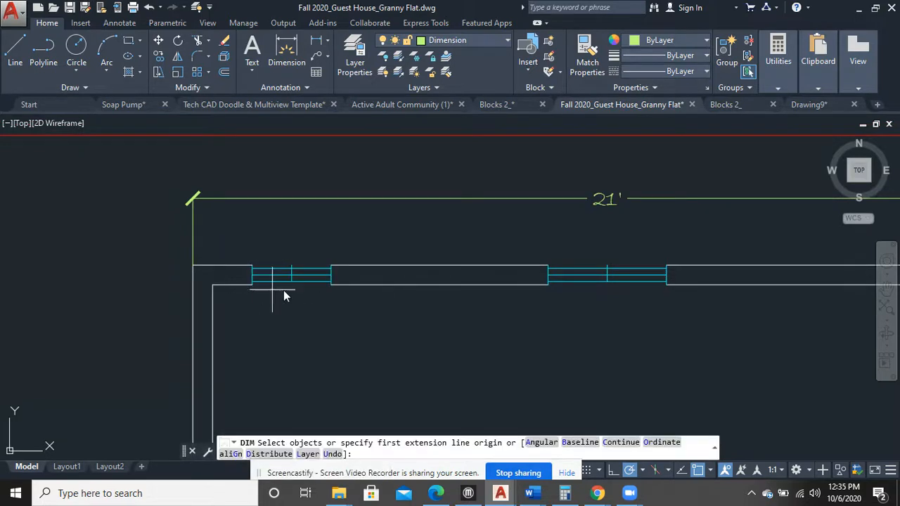
{"action": "left_click", "coordinate": [194, 265]}
{"action": "scroll", "coordinate": [595, 277], "scroll_direction": "up", "scroll_amount": 3}
{"action": "scroll", "coordinate": [595, 276], "scroll_direction": "up", "scroll_amount": 2}
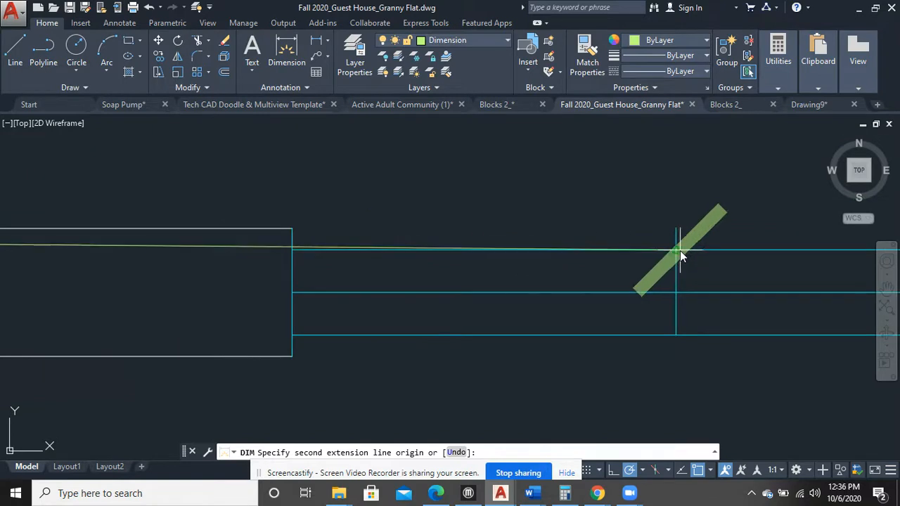
{"action": "left_click", "coordinate": [675, 255]}
{"action": "scroll", "coordinate": [675, 246], "scroll_direction": "down", "scroll_amount": 3}
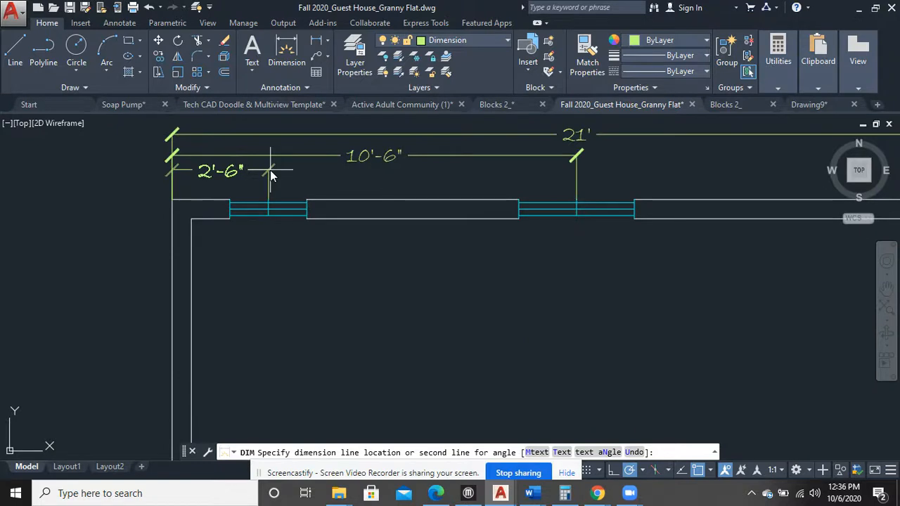
{"action": "left_click", "coordinate": [270, 172]}
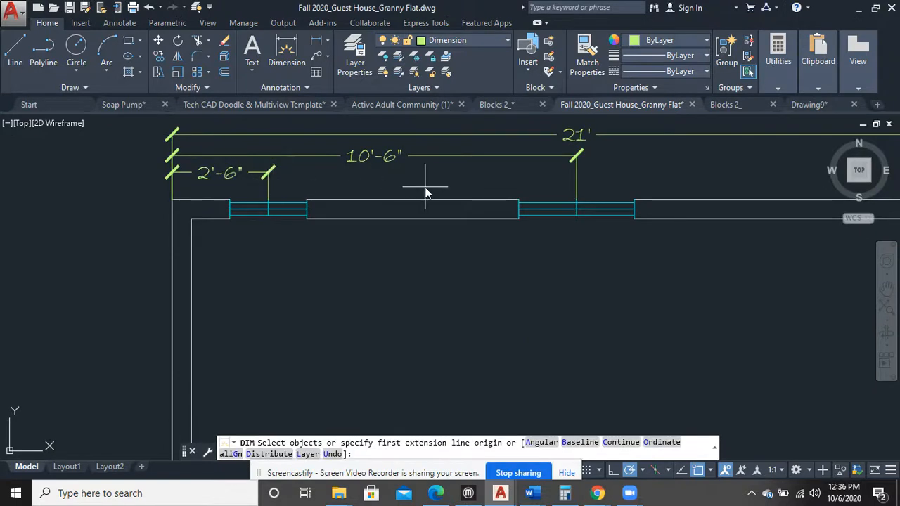
End dimensioning and review the whole floor plan with its windows, door and top wall dimensions
{"action": "scroll", "coordinate": [445, 218], "scroll_direction": "down", "scroll_amount": 2}
{"action": "middle_click_drag", "start_coordinate": [478, 249], "coordinate": [392, 267]}
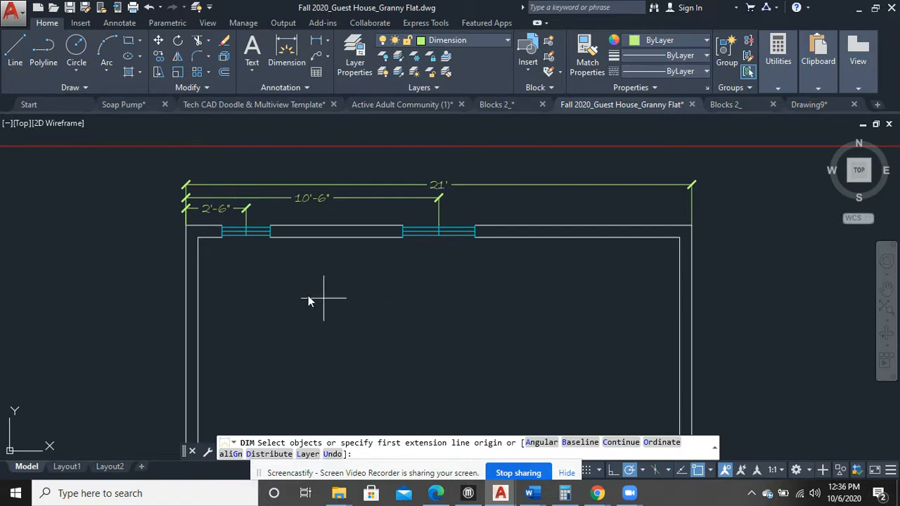
{"action": "scroll", "coordinate": [344, 299], "scroll_direction": "down", "scroll_amount": 4}
{"action": "mouse_move", "coordinate": [432, 356]}
{"action": "middle_mouse_down"}
{"action": "mouse_move", "coordinate": [416, 214]}
{"action": "mouse_move", "coordinate": [418, 273]}
{"action": "middle_mouse_up"}
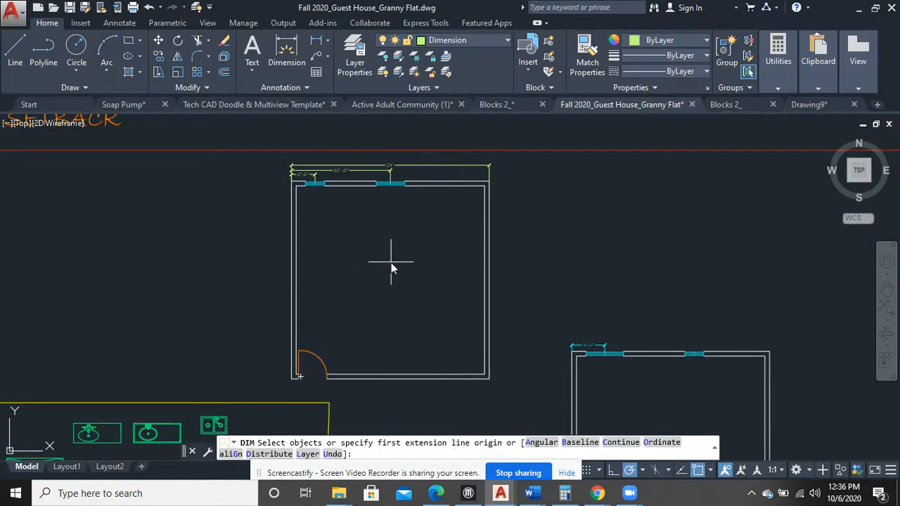
{"action": "key", "text": "Escape"}
{"action": "scroll", "coordinate": [391, 262], "scroll_direction": "down", "scroll_amount": 4}
{"action": "scroll", "coordinate": [391, 262], "scroll_direction": "up", "scroll_amount": 4}
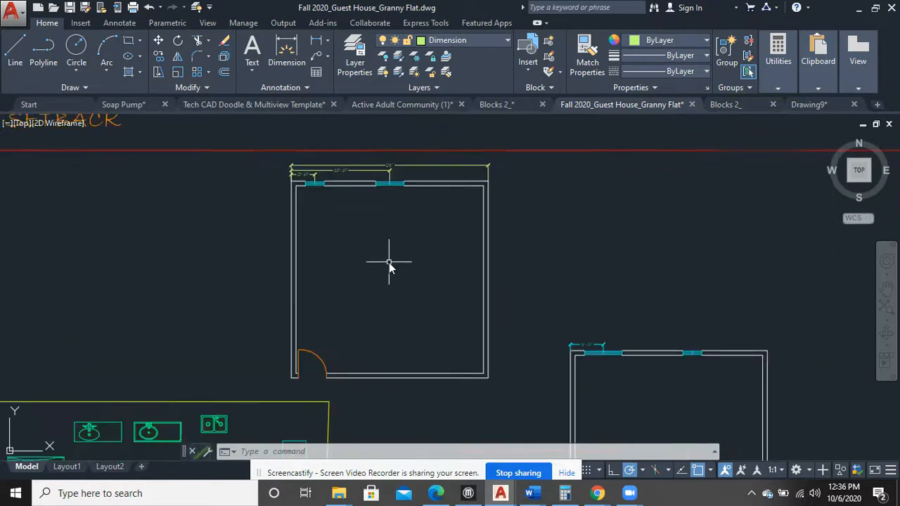
{"action": "scroll", "coordinate": [386, 262], "scroll_direction": "up", "scroll_amount": 1}
{"action": "middle_click_drag", "start_coordinate": [384, 261], "coordinate": [405, 295]}
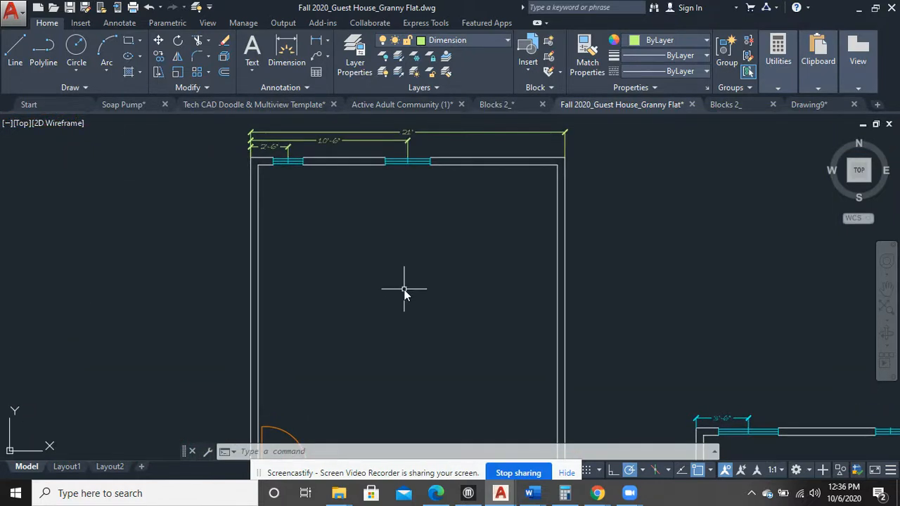